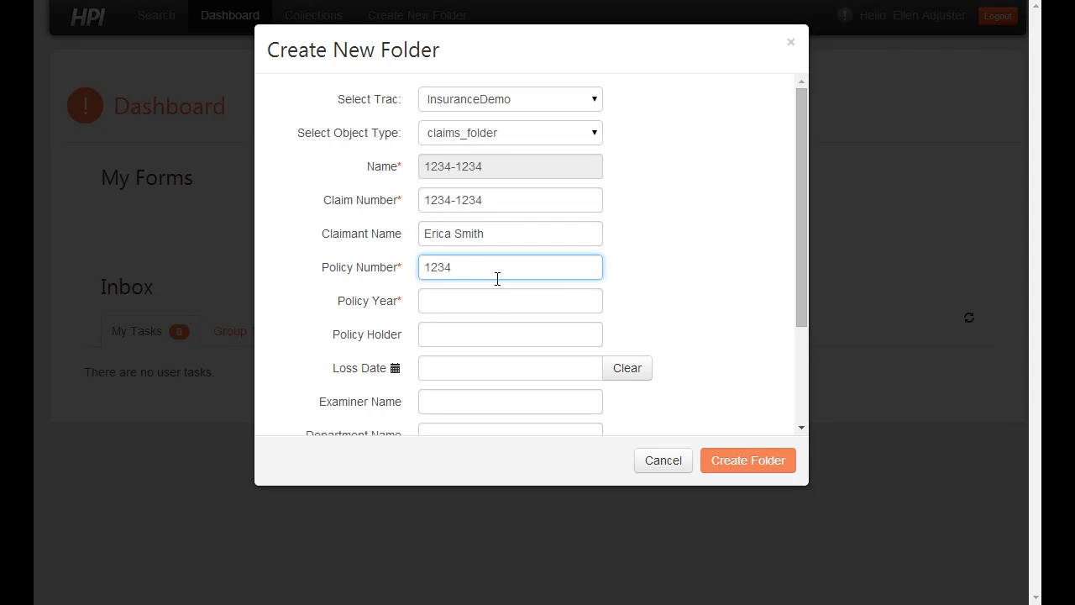
# Step: Enter policy year 2014, loss date 06-03-2014 and status OPEN, then create claim folder 1234-1234
pyautogui.click(498, 303)
pyautogui.write('2014')
pyautogui.scroll(-3, 497, 306)
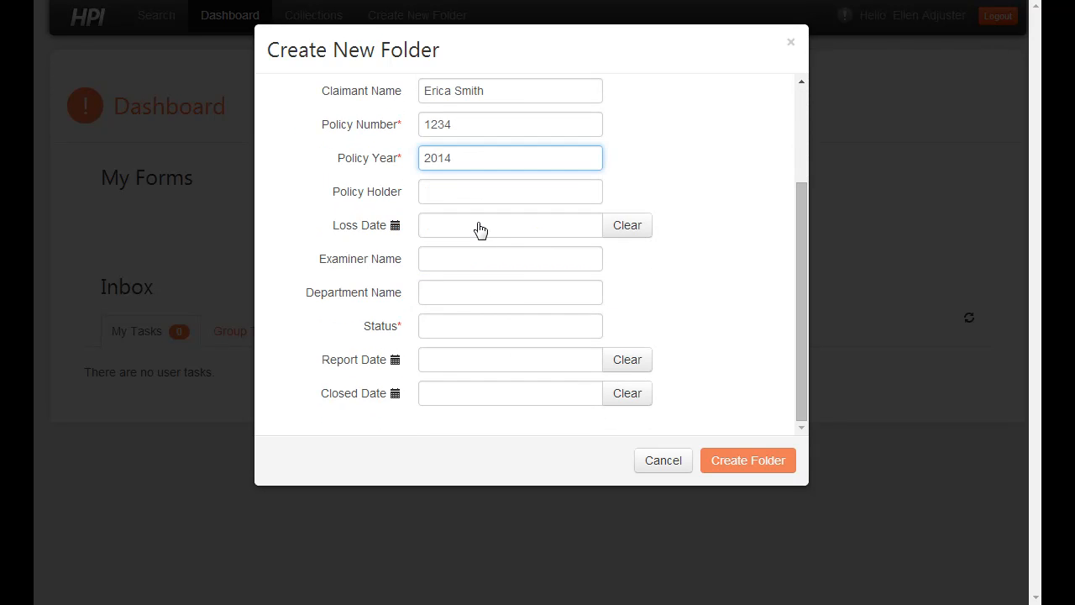
pyautogui.click(481, 232)
pyautogui.click(494, 325)
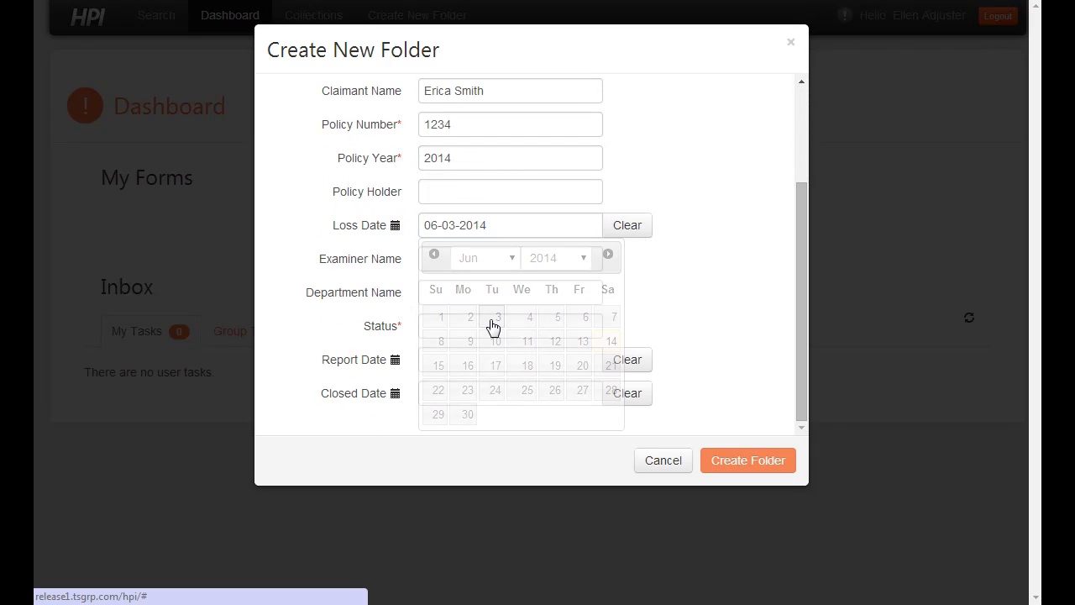
pyautogui.click(520, 329)
pyautogui.write('Open')
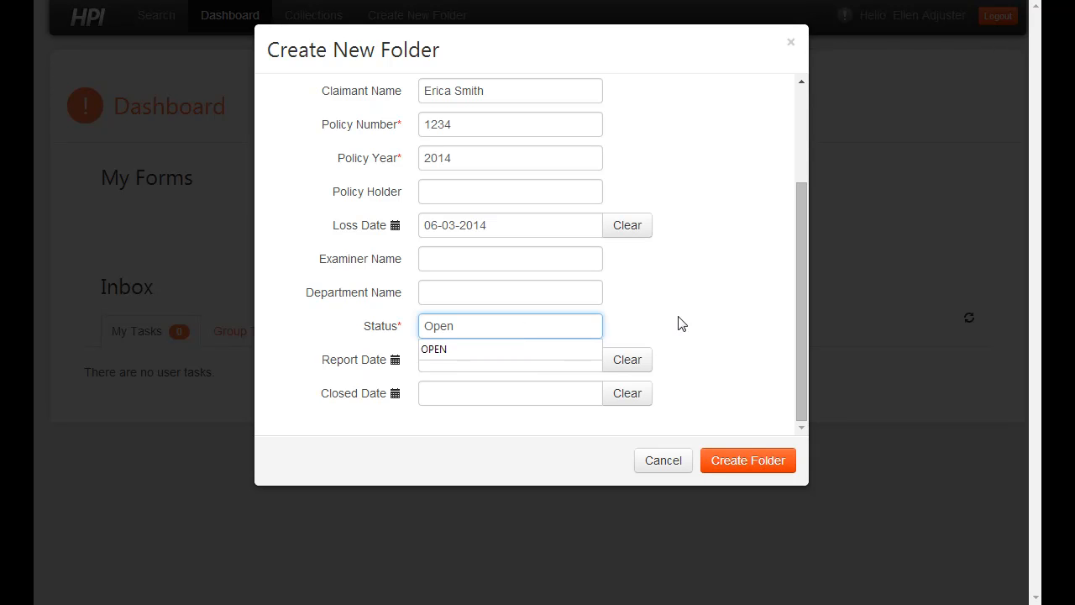
pyautogui.click(682, 324)
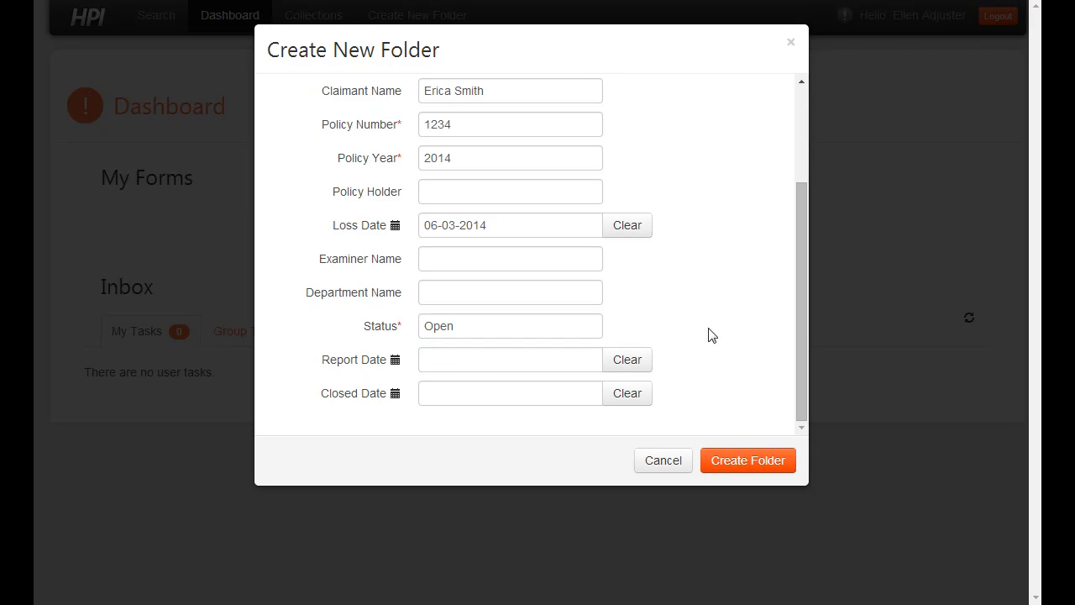
pyautogui.click(738, 464)
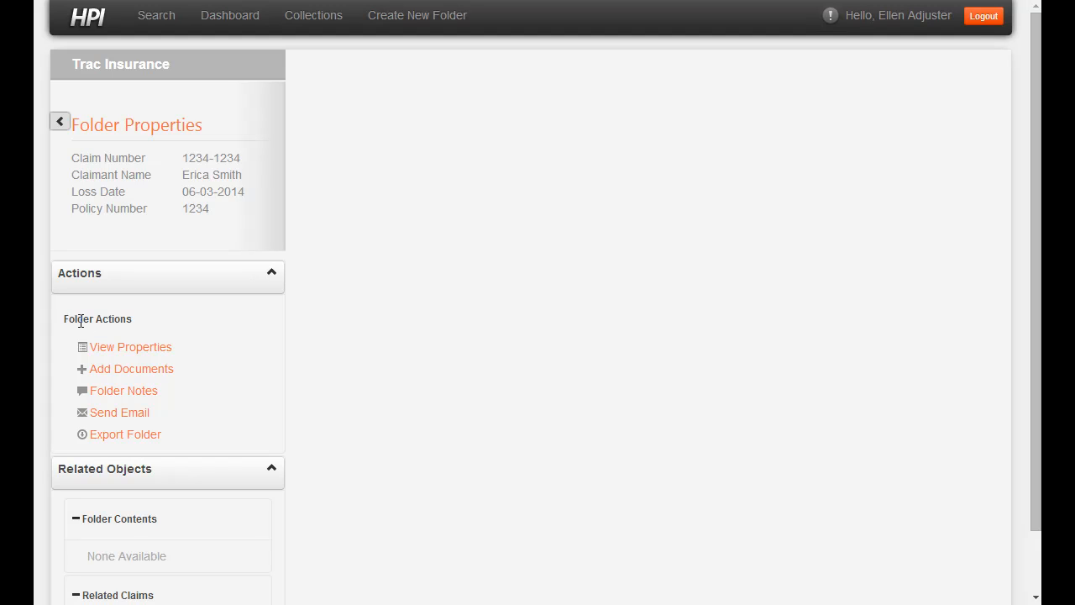
pyautogui.click(140, 353)
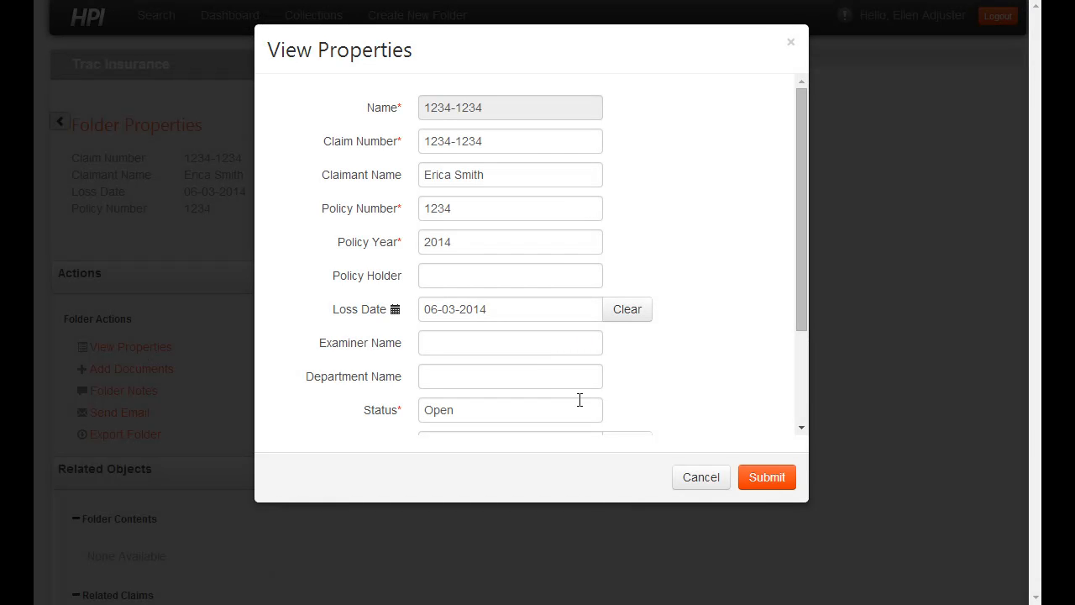
pyautogui.scroll(-3, 579, 400)
pyautogui.scroll(3, 578, 400)
pyautogui.click(712, 478)
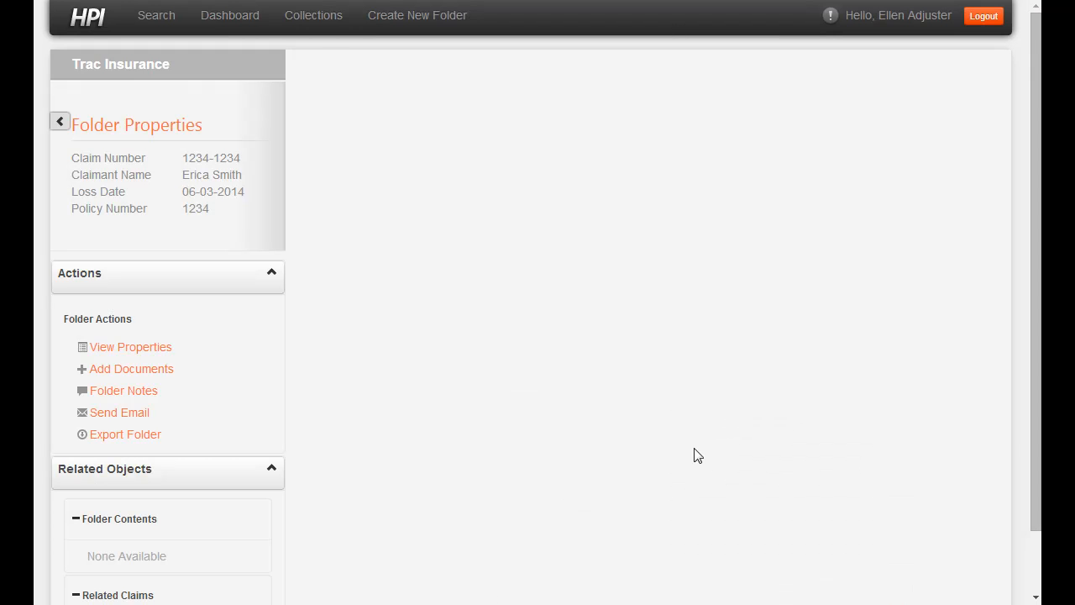
pyautogui.scroll(-1, 219, 340)
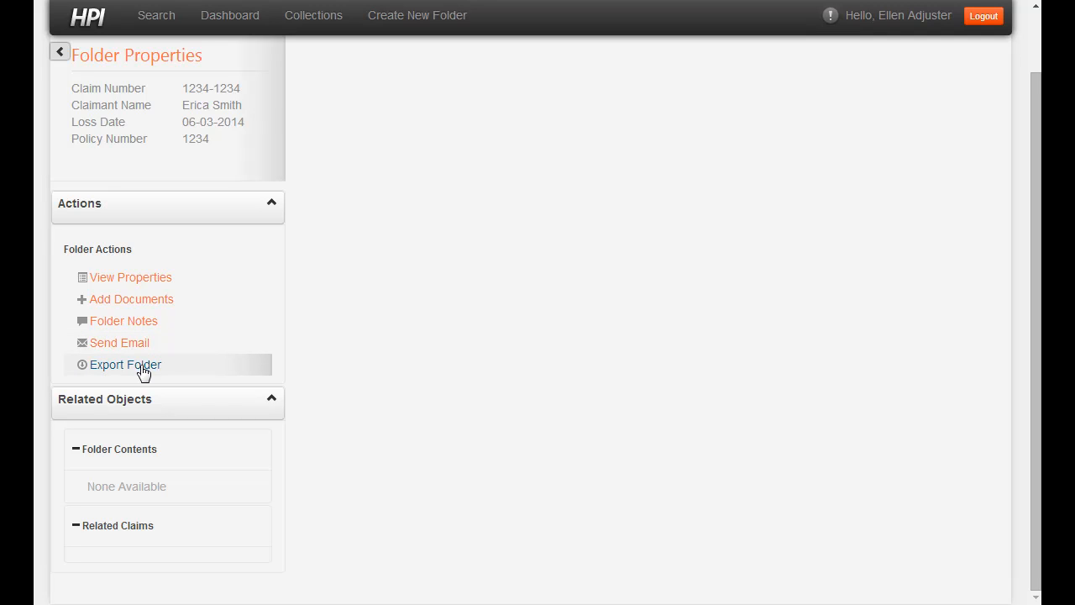
# Step: Add the four claim files from Claims Demo to the document upload area
pyautogui.click(141, 304)
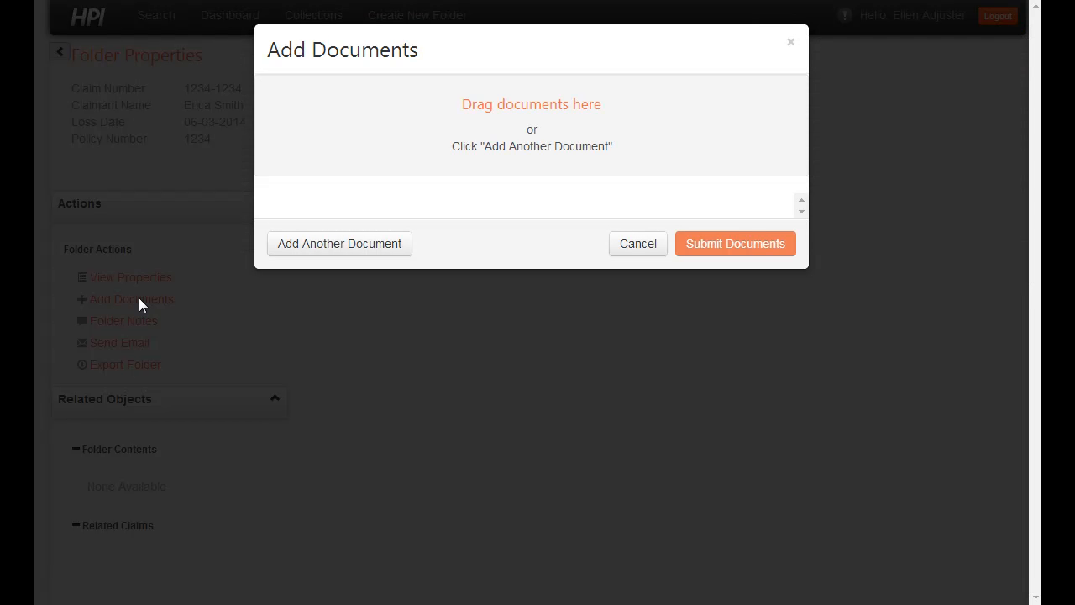
pyautogui.hotkey('alt', 'Tab')
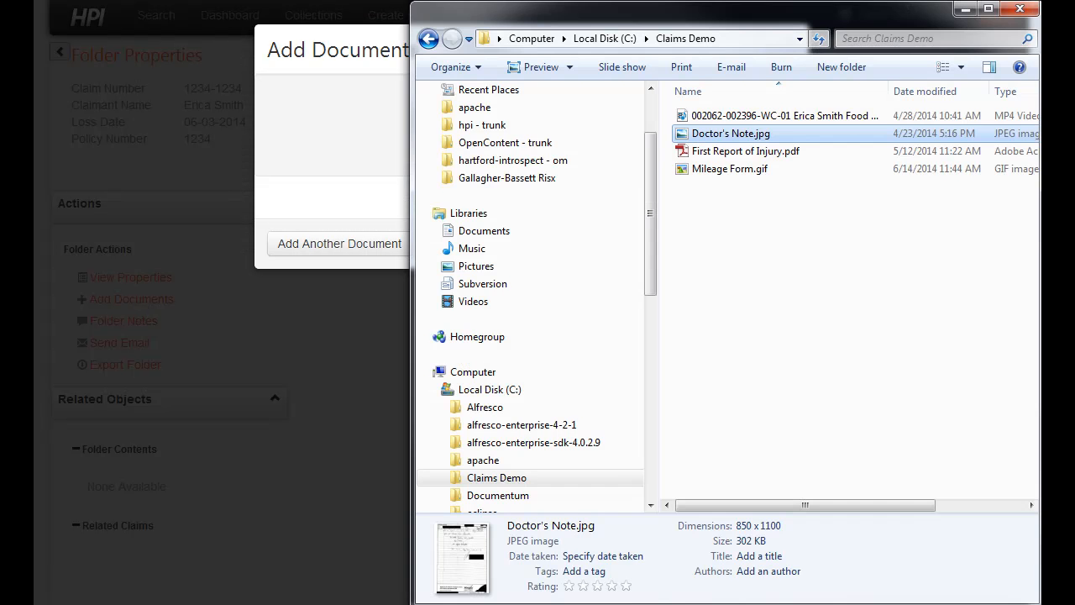
pyautogui.click(821, 120)
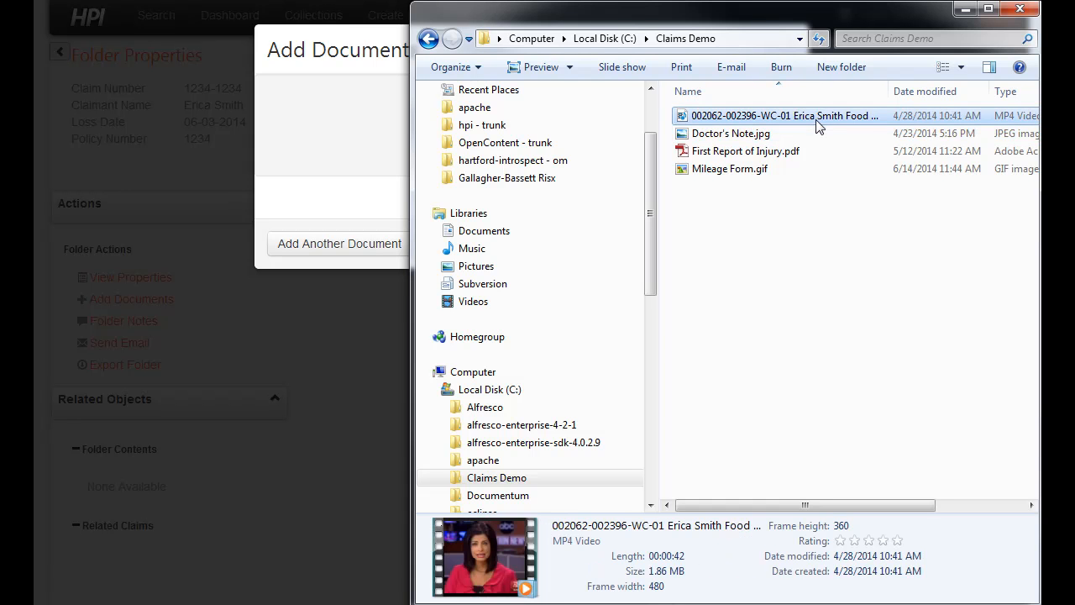
pyautogui.click(727, 169)
pyautogui.keyDown('shift'); pyautogui.click(732, 134); pyautogui.keyUp('shift')
pyautogui.moveTo(740, 136); pyautogui.dragTo(343, 103)
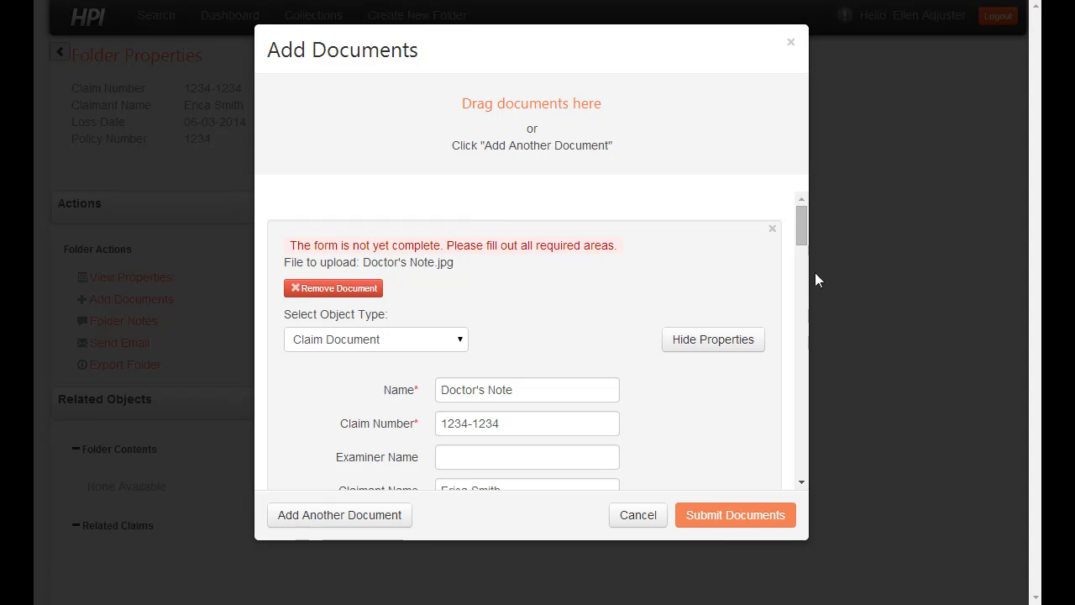
# Step: Tag Doctor's Note as Medical and First Report of Injury as Loss
pyautogui.scroll(-1, 800, 238)
pyautogui.scroll(-3, 800, 243)
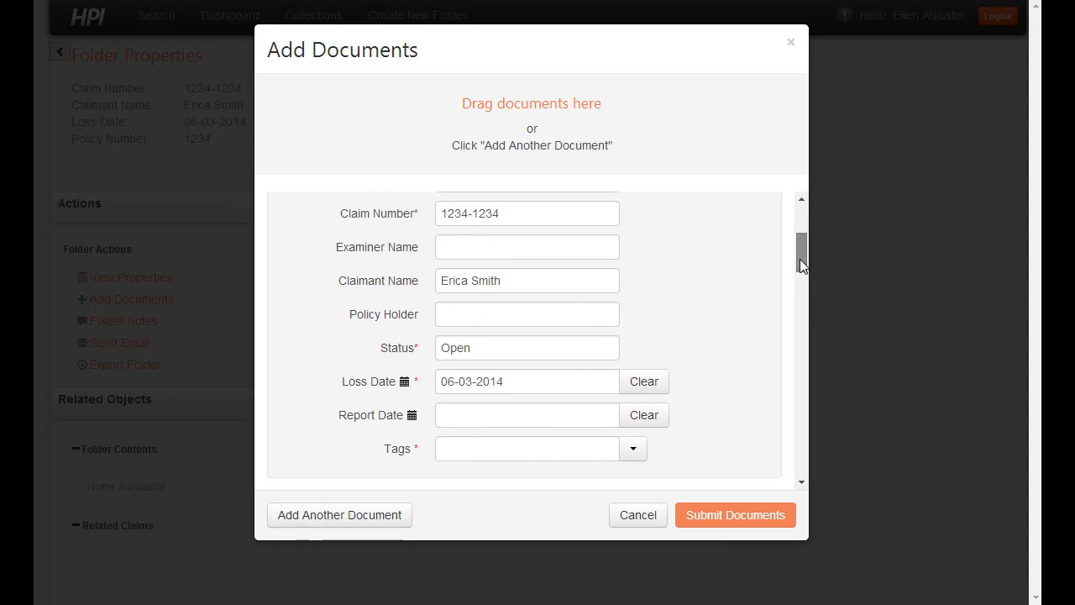
pyautogui.click(636, 412)
pyautogui.scroll(-2, 605, 427)
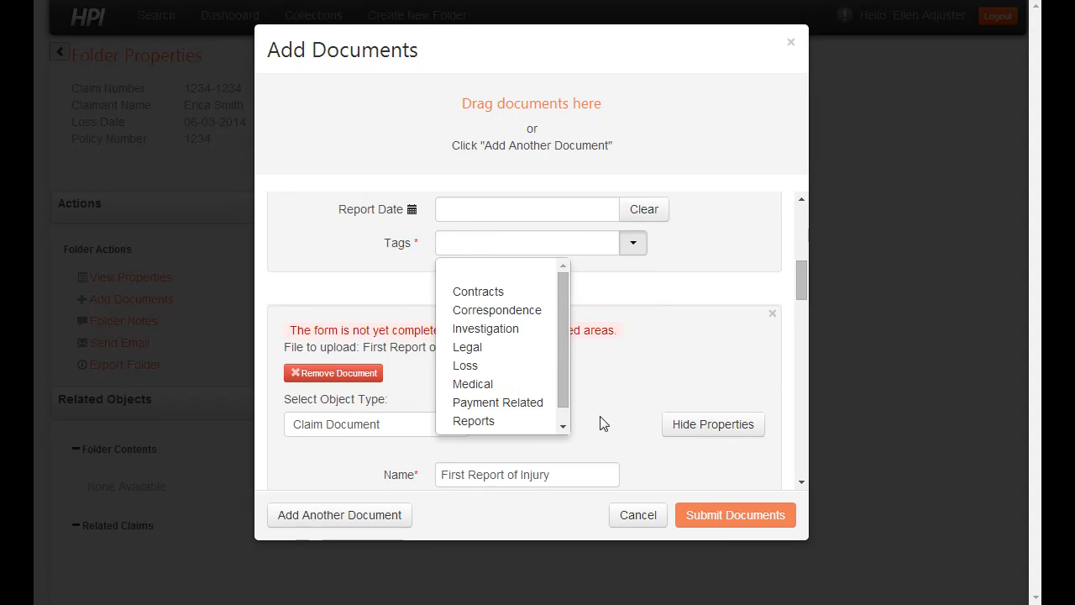
pyautogui.click(499, 383)
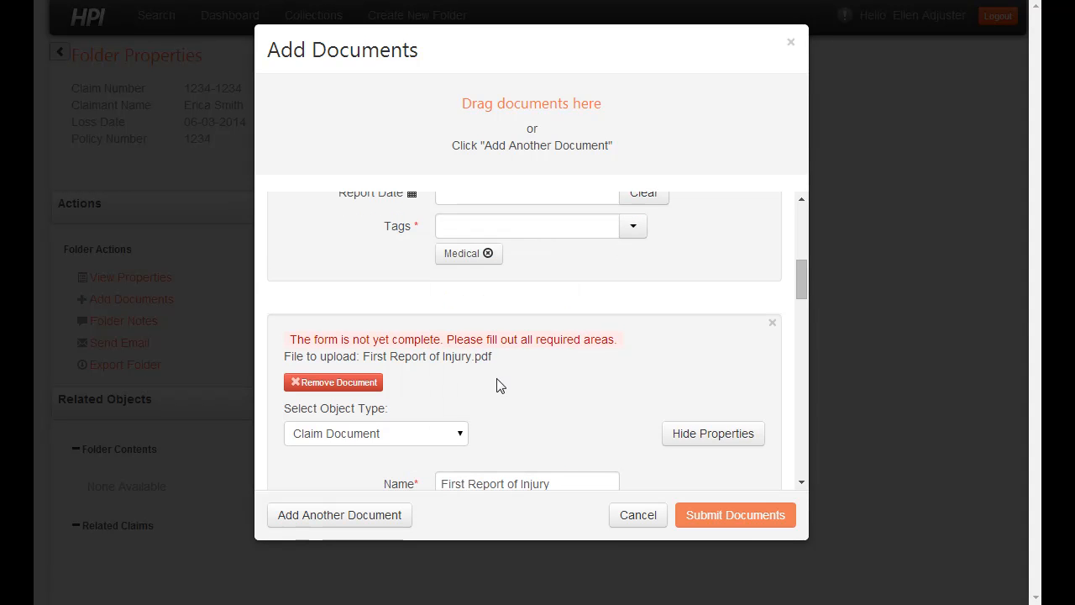
pyautogui.moveTo(805, 277); pyautogui.dragTo(803, 331)
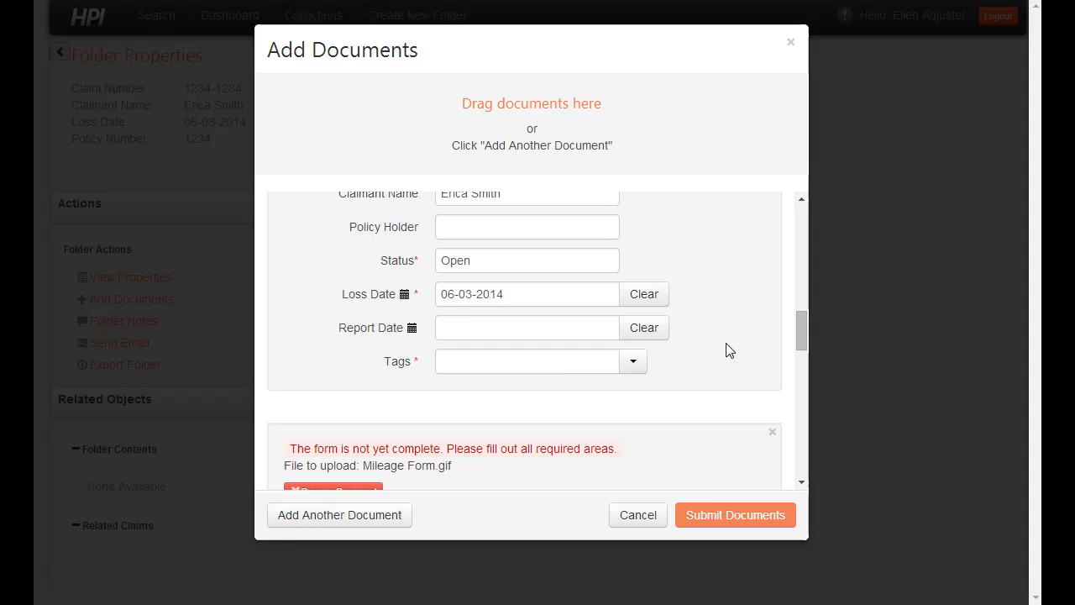
pyautogui.click(635, 363)
pyautogui.click(483, 484)
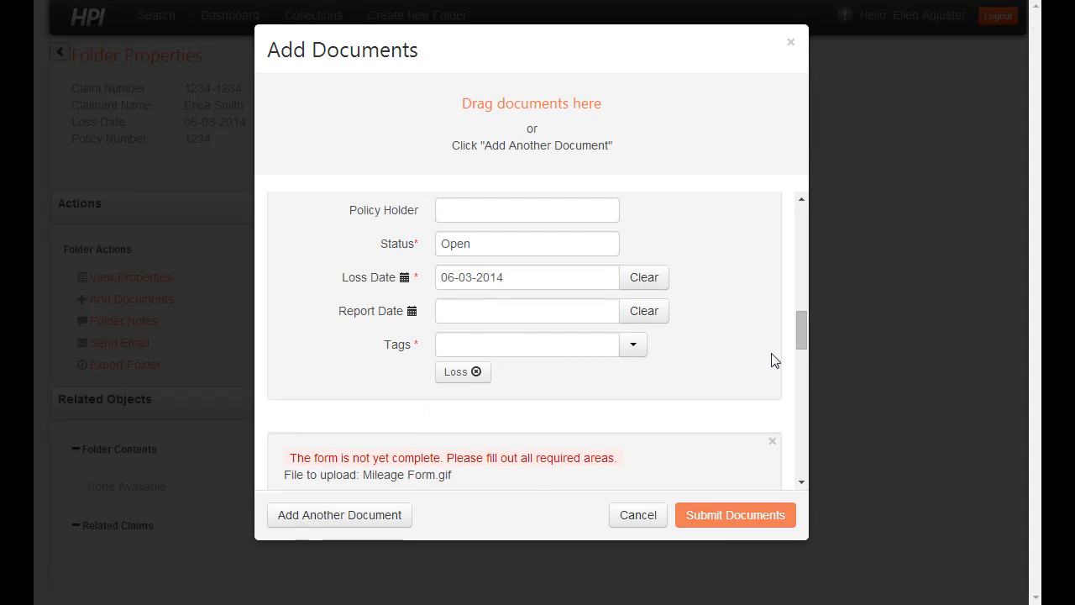
# Step: Tag Mileage Form as Payment Related and the video as Investigation, then submit the documents
pyautogui.moveTo(804, 334); pyautogui.dragTo(803, 407)
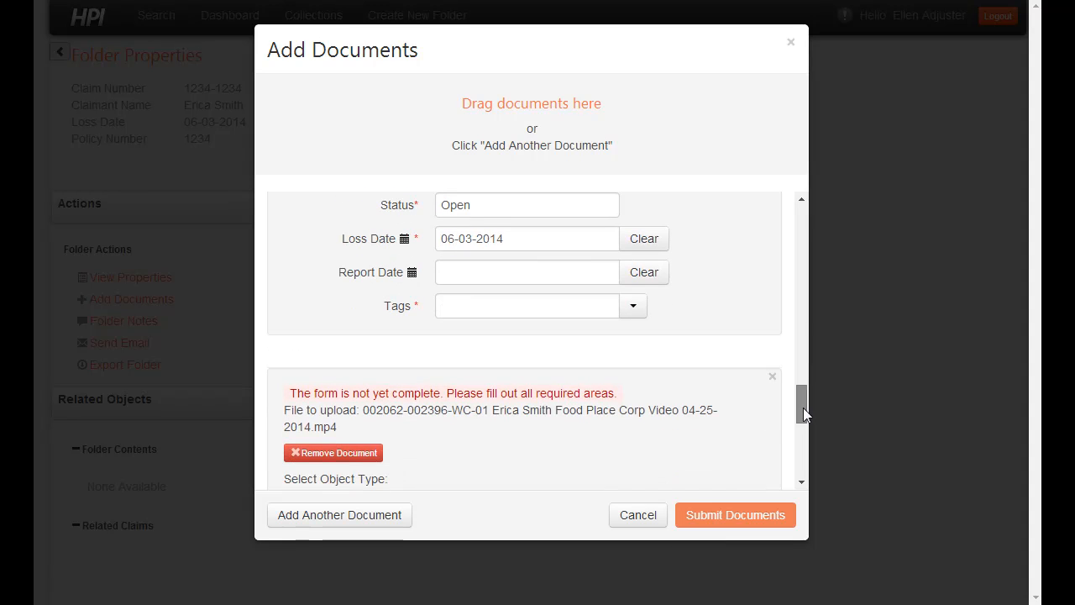
pyautogui.click(634, 308)
pyautogui.click(533, 465)
pyautogui.moveTo(793, 401); pyautogui.dragTo(811, 458)
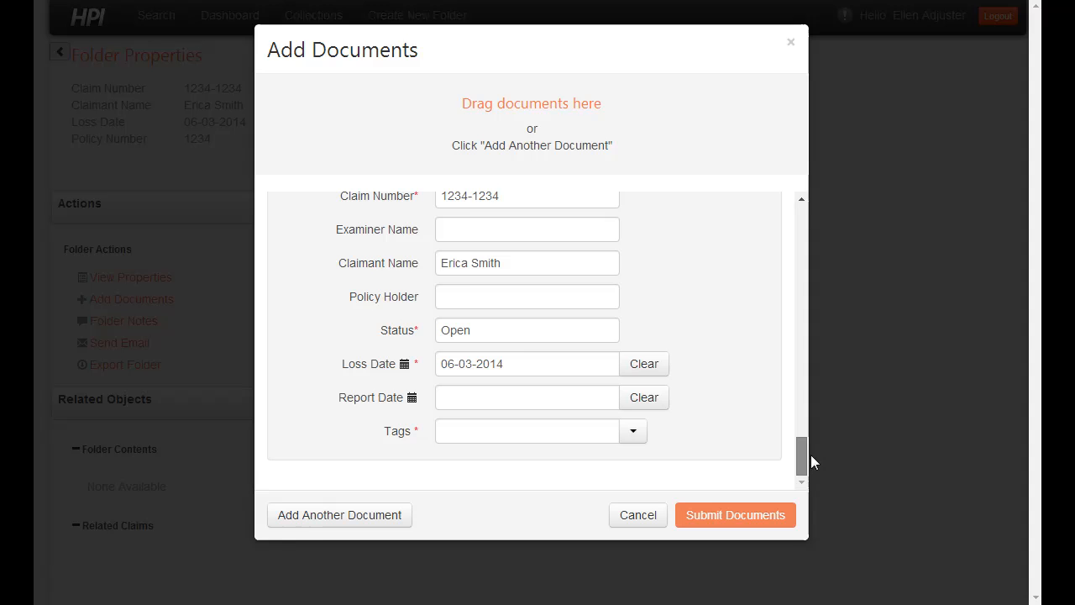
pyautogui.click(642, 433)
pyautogui.scroll(-2, 697, 415)
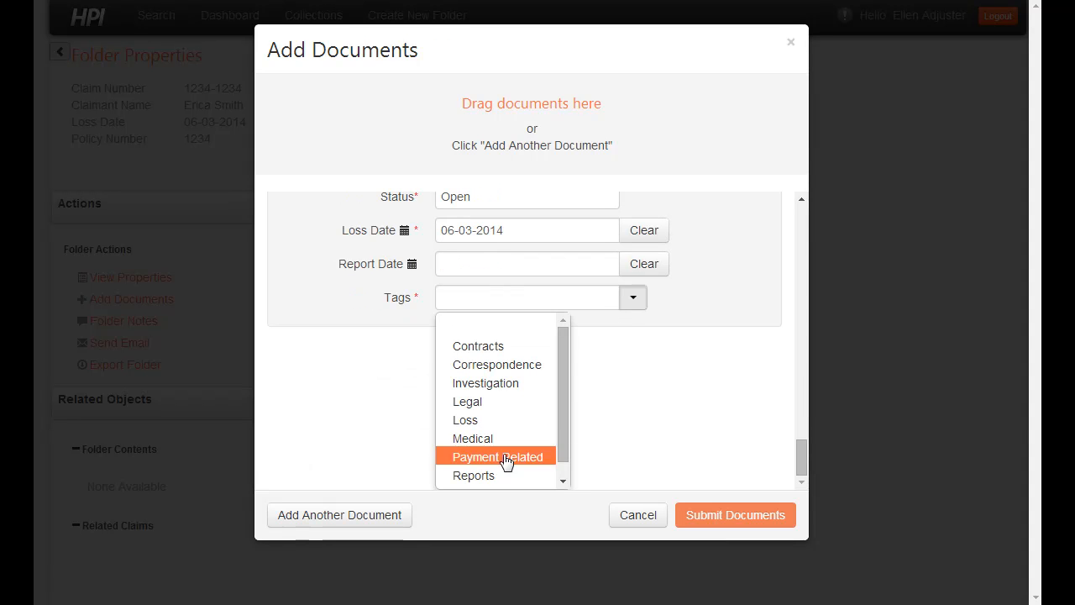
pyautogui.click(488, 390)
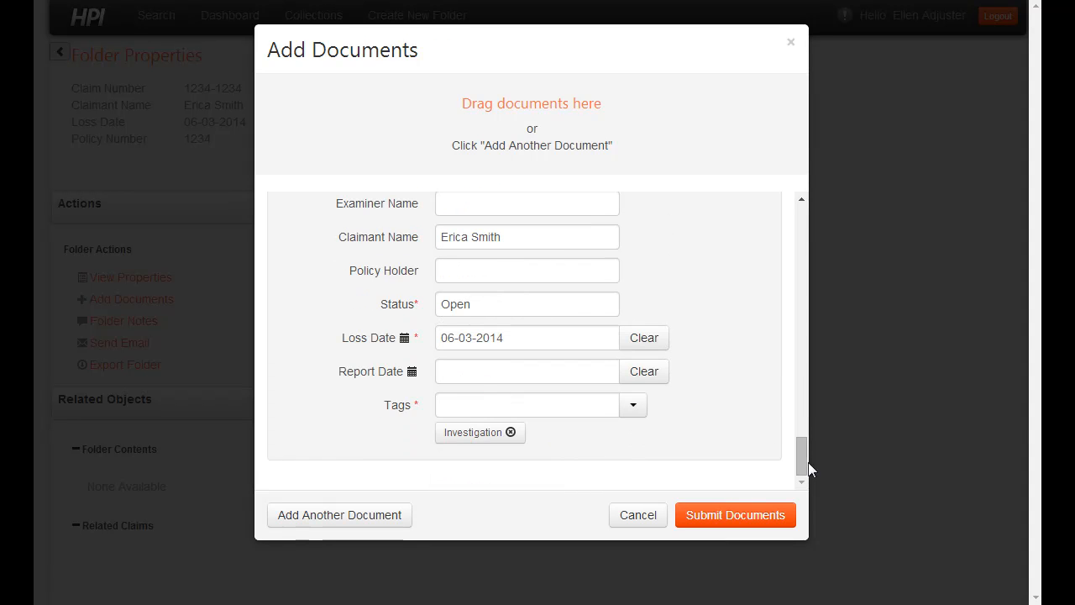
pyautogui.scroll(3, 803, 435)
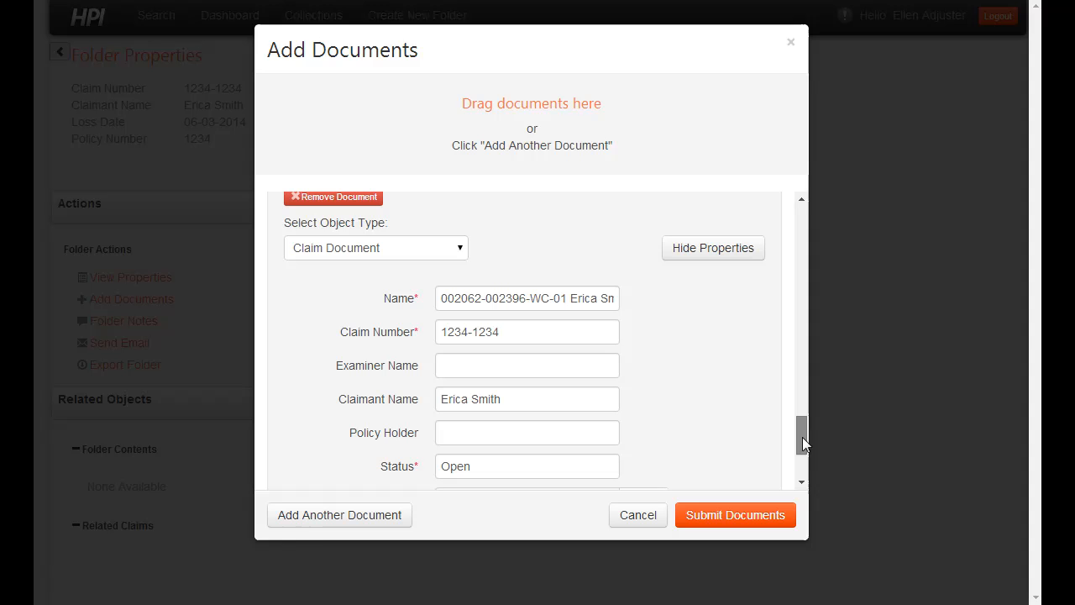
pyautogui.click(728, 516)
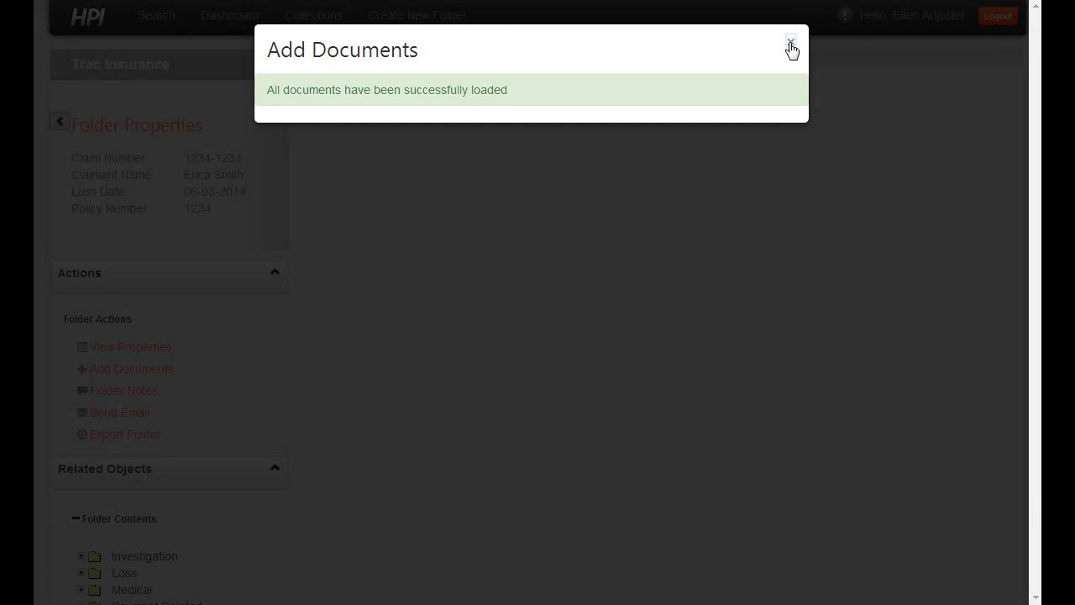
# Step: Dismiss the upload confirmation and expand the Investigation, Loss, Medical and Payment Related sections
pyautogui.click(791, 47)
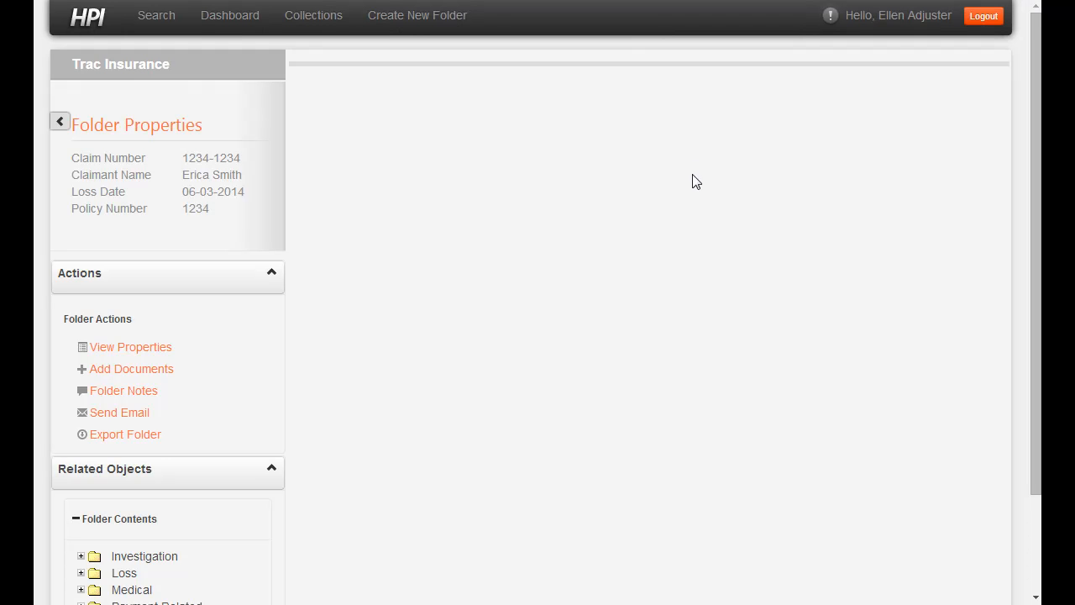
pyautogui.scroll(-2, 101, 550)
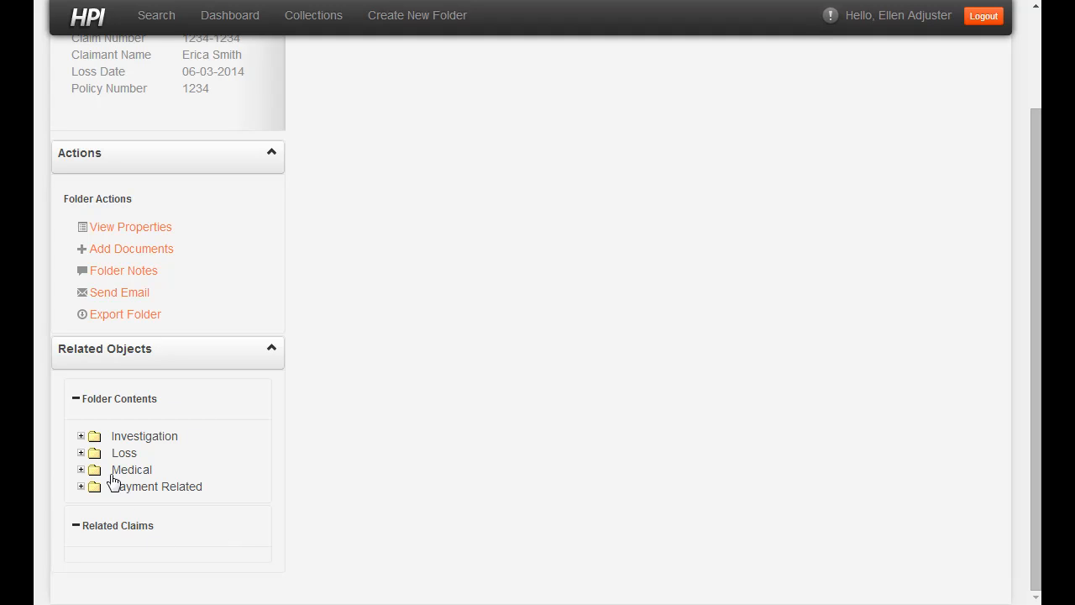
pyautogui.click(82, 437)
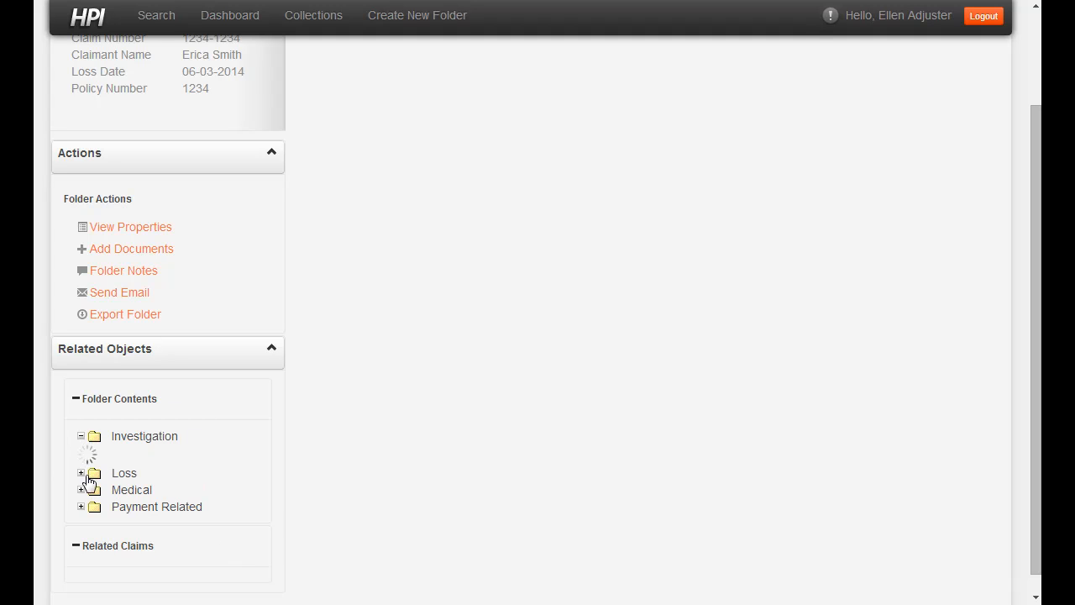
pyautogui.click(81, 504)
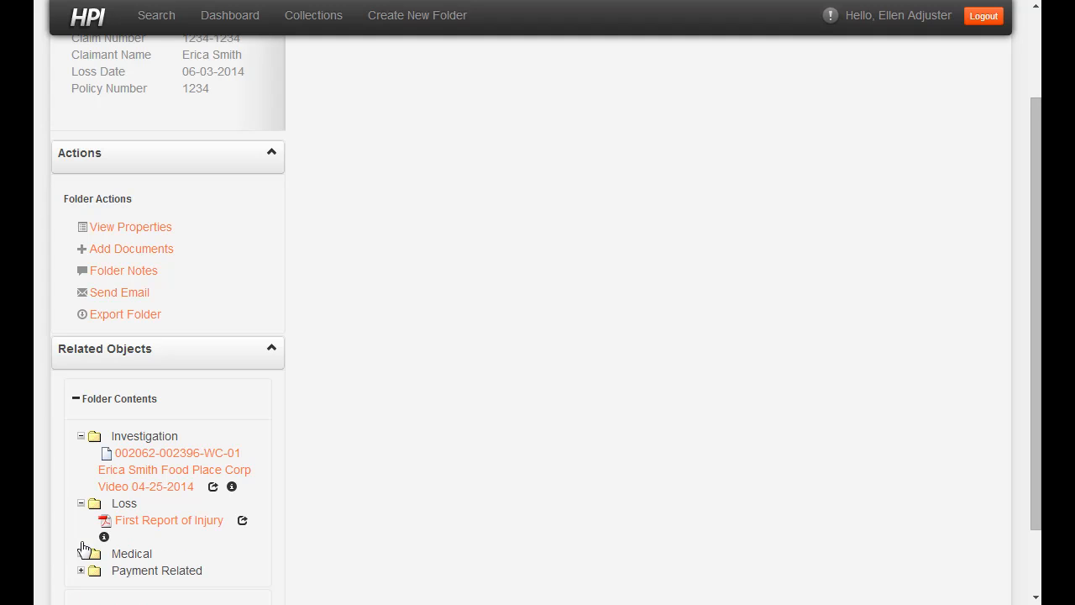
pyautogui.click(81, 554)
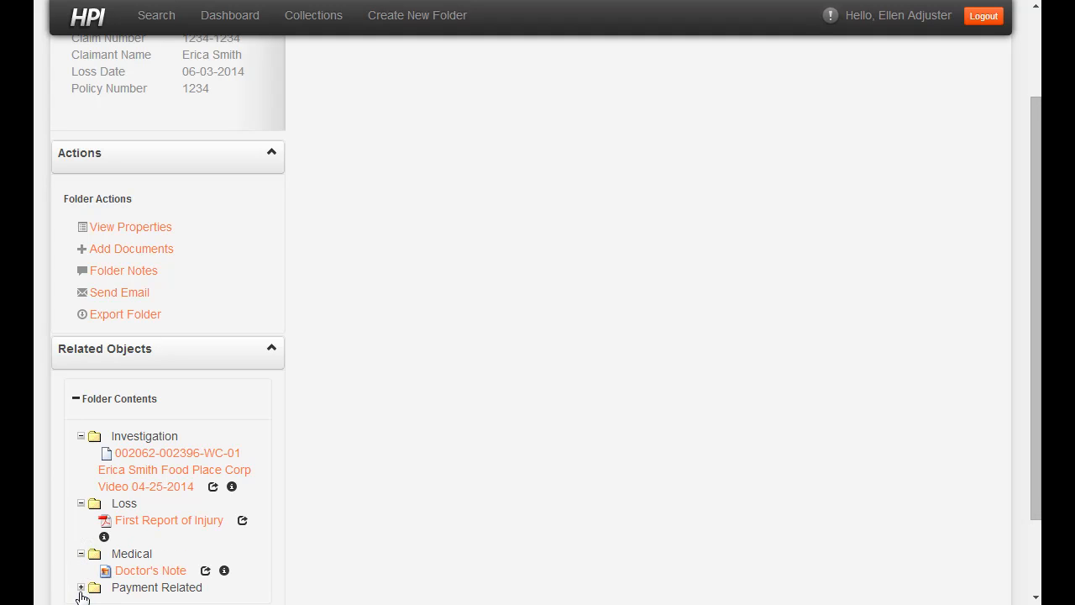
pyautogui.click(81, 588)
pyautogui.scroll(-1, 391, 489)
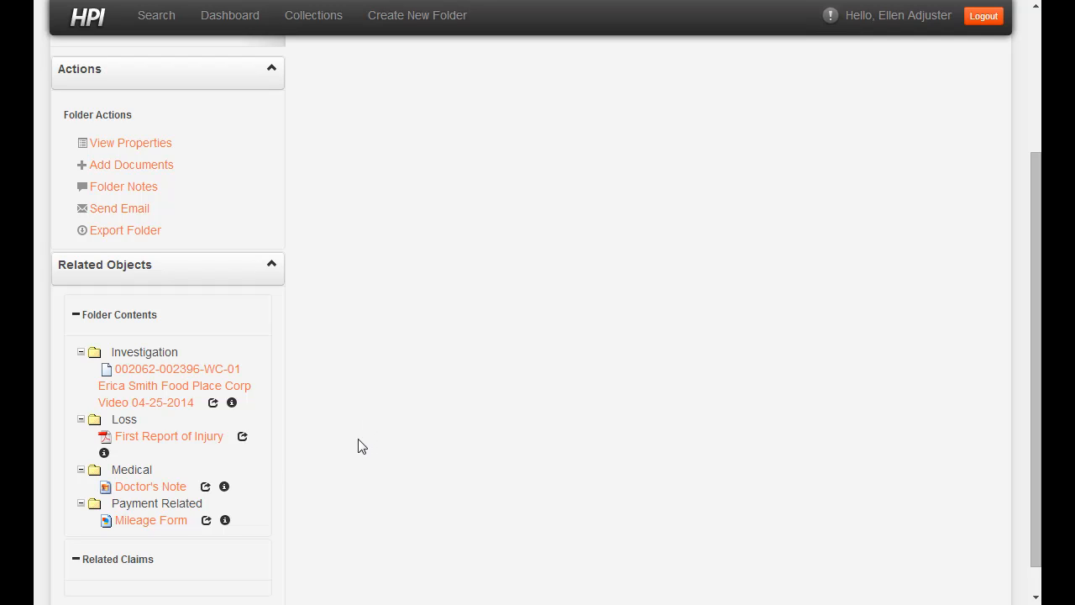
# Step: View the Mileage Form, then open the First Report of Injury
pyautogui.click(141, 523)
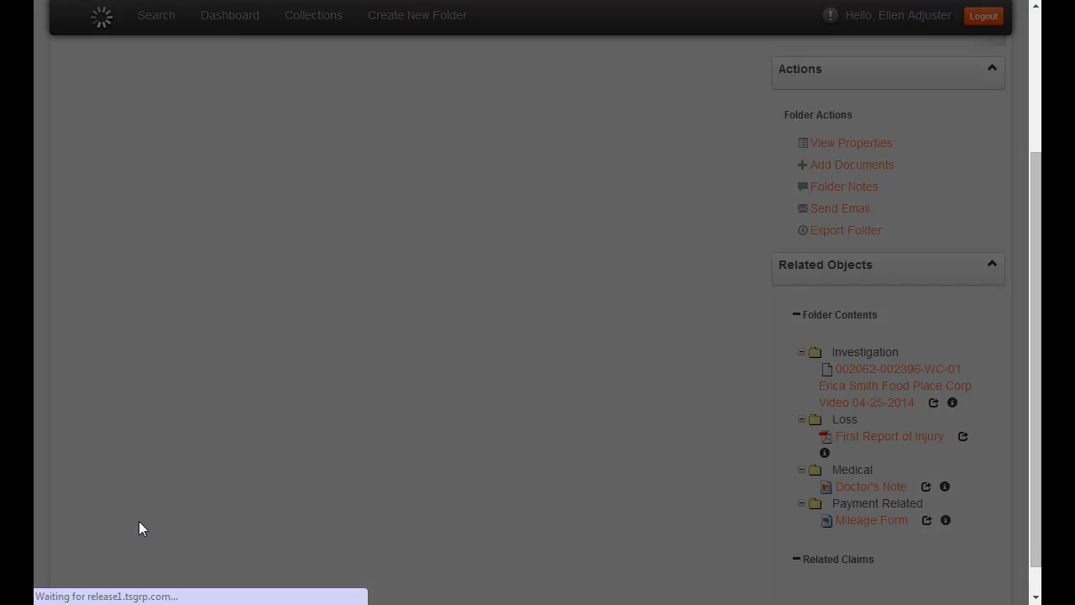
pyautogui.scroll(3, 441, 492)
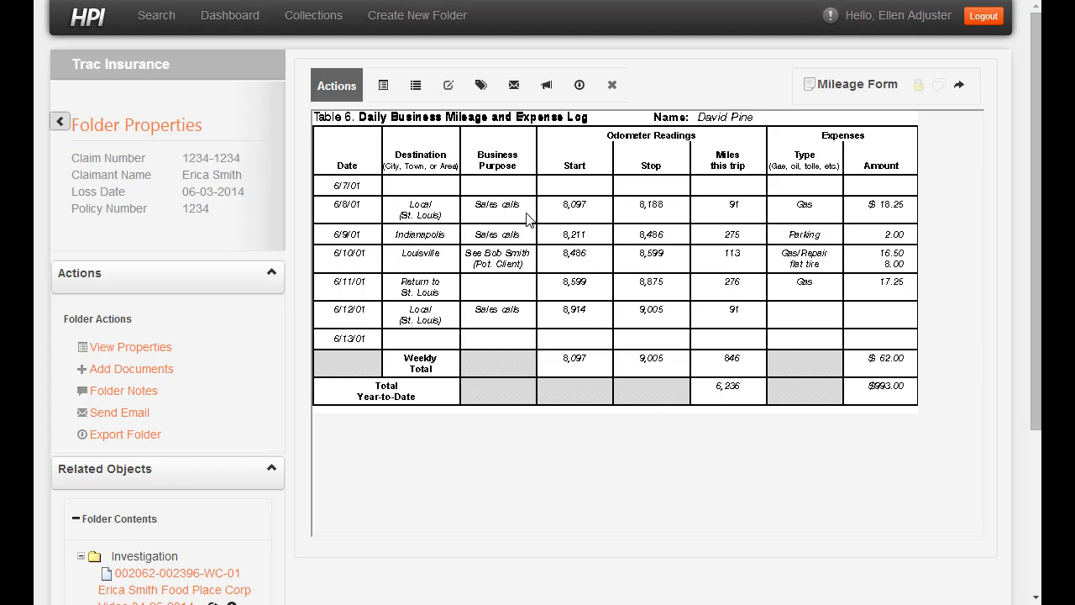
pyautogui.scroll(-3, 580, 294)
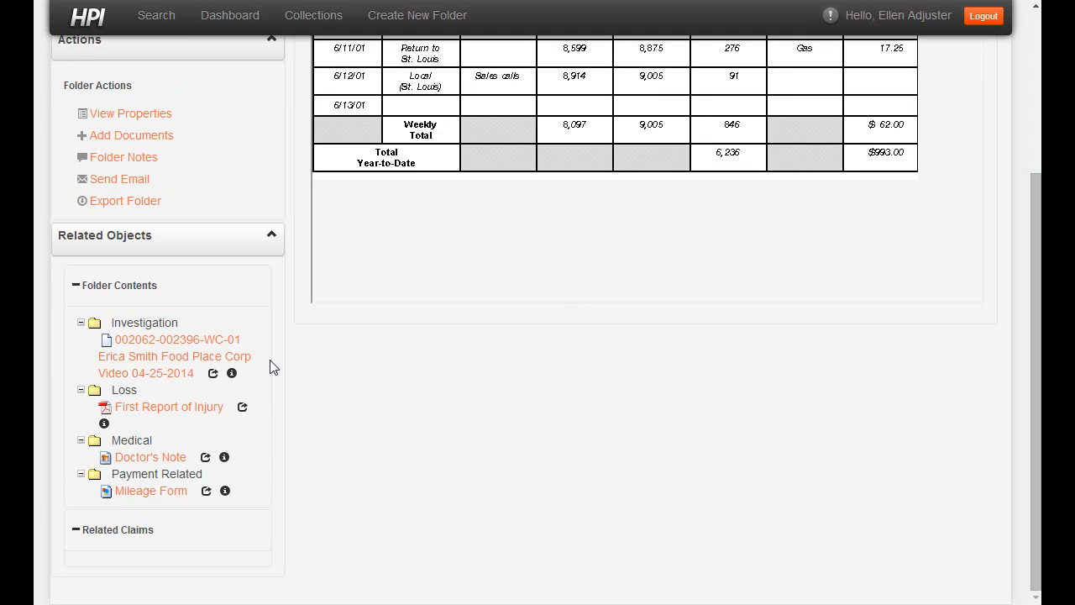
pyautogui.click(165, 408)
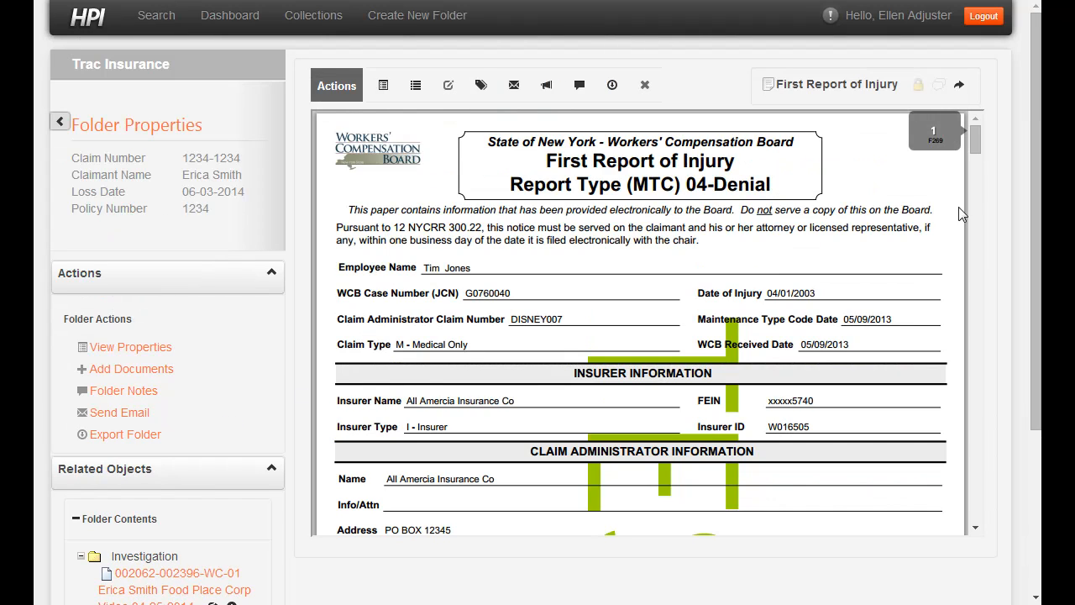
pyautogui.moveTo(976, 143)
pyautogui.mouseDown()
pyautogui.moveTo(976, 326)
pyautogui.moveTo(978, 130)
pyautogui.mouseUp()
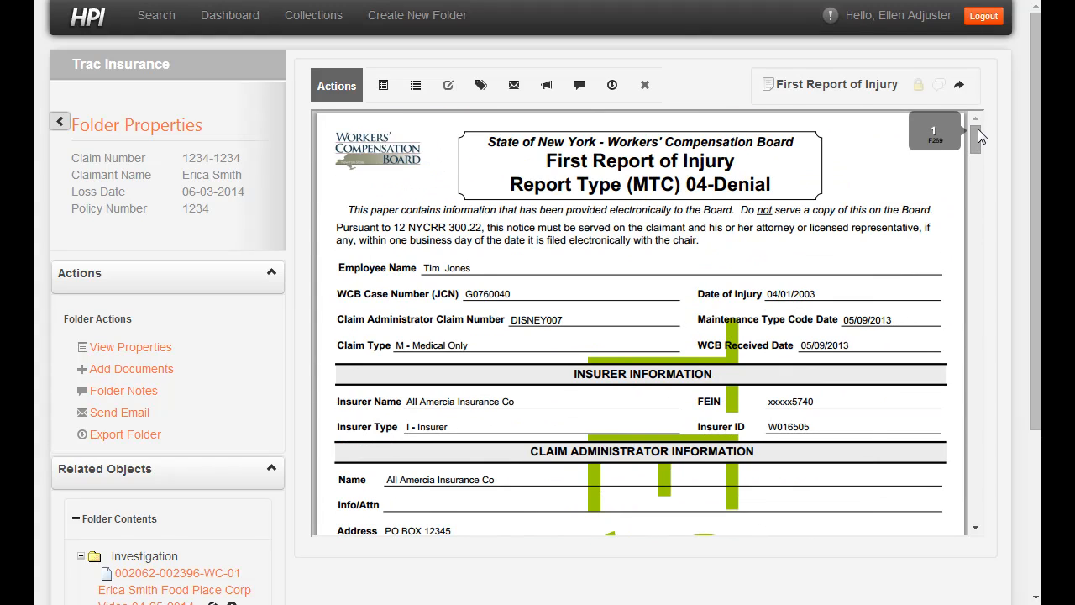
pyautogui.click(383, 87)
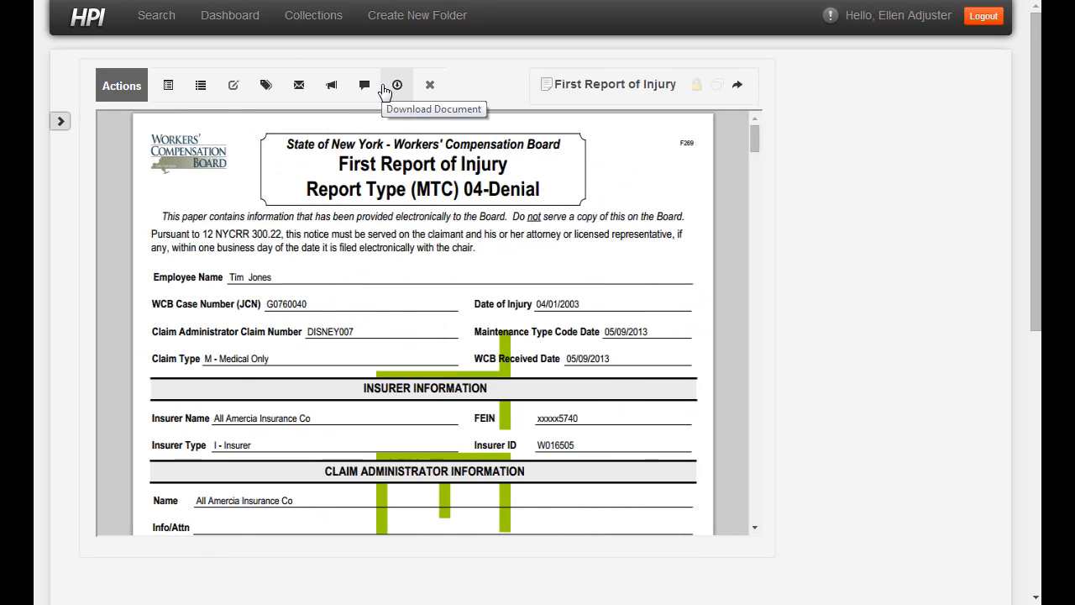
pyautogui.moveTo(993, 239); pyautogui.dragTo(998, 212)
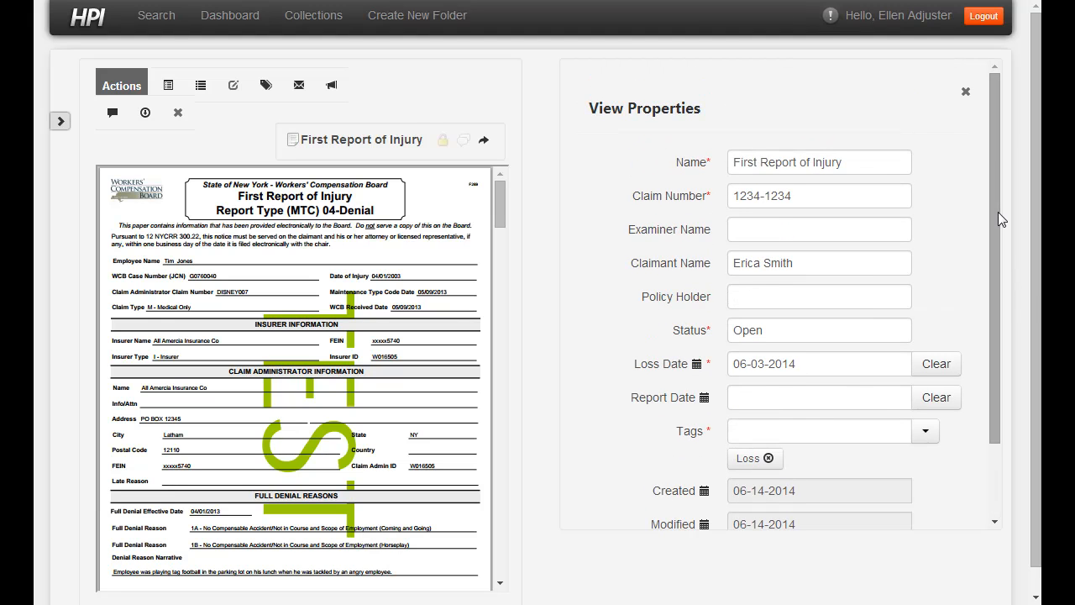
pyautogui.click(965, 92)
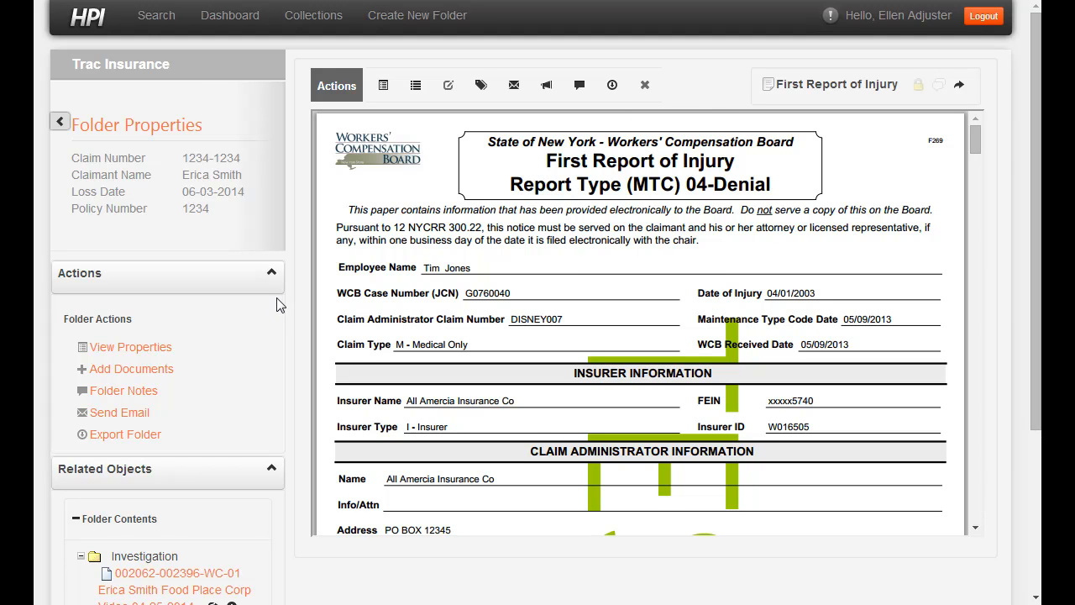
# Step: Play the Food Place Corp video, pause it at 0:21, and start a notification with a user search
pyautogui.scroll(-2, 296, 288)
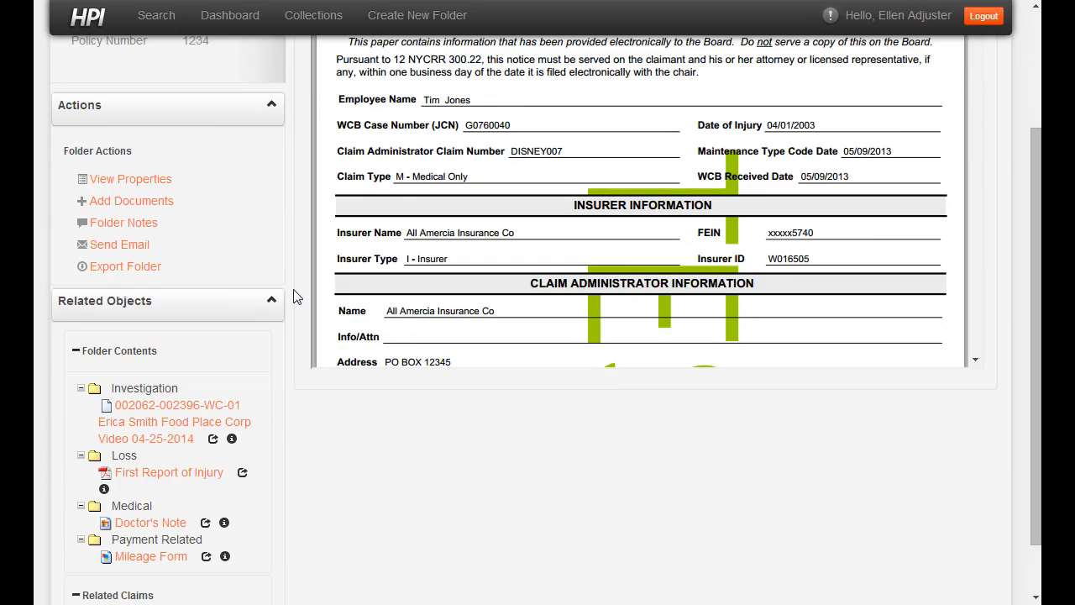
pyautogui.click(158, 426)
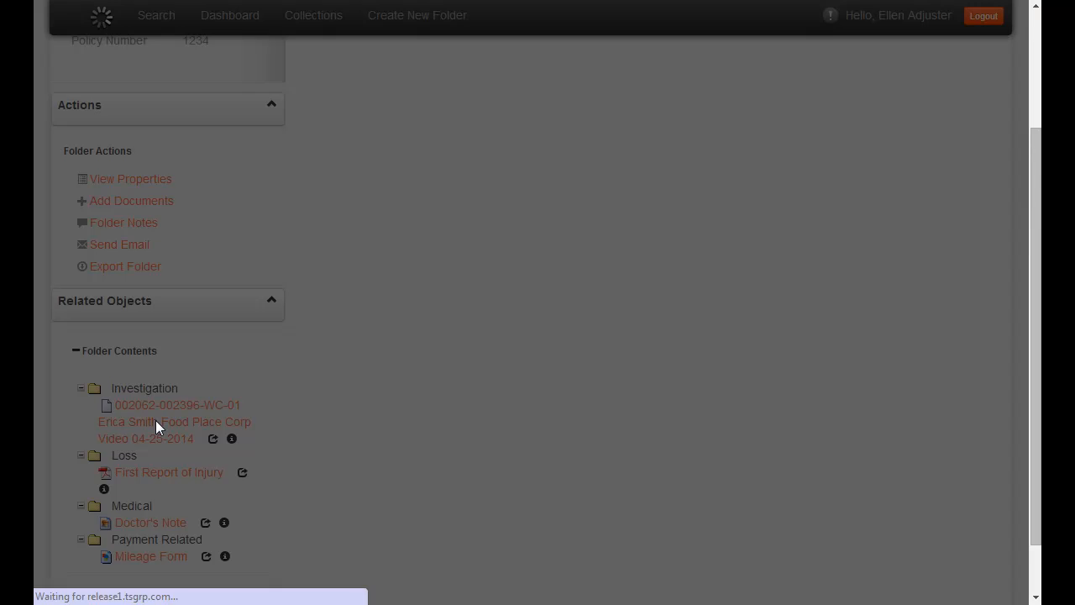
pyautogui.scroll(2, 534, 402)
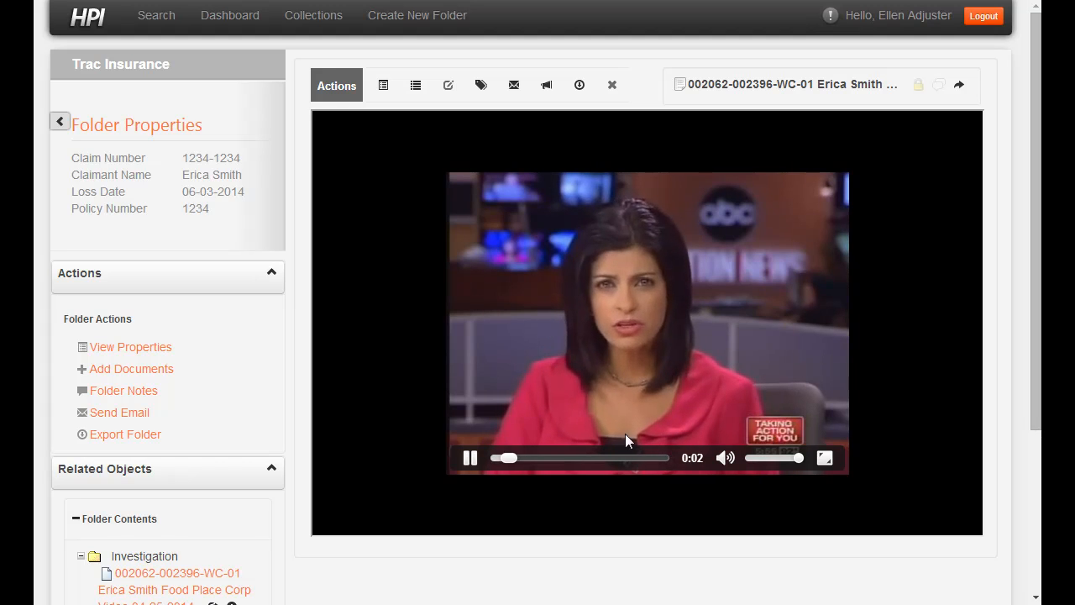
pyautogui.moveTo(515, 459); pyautogui.dragTo(528, 462)
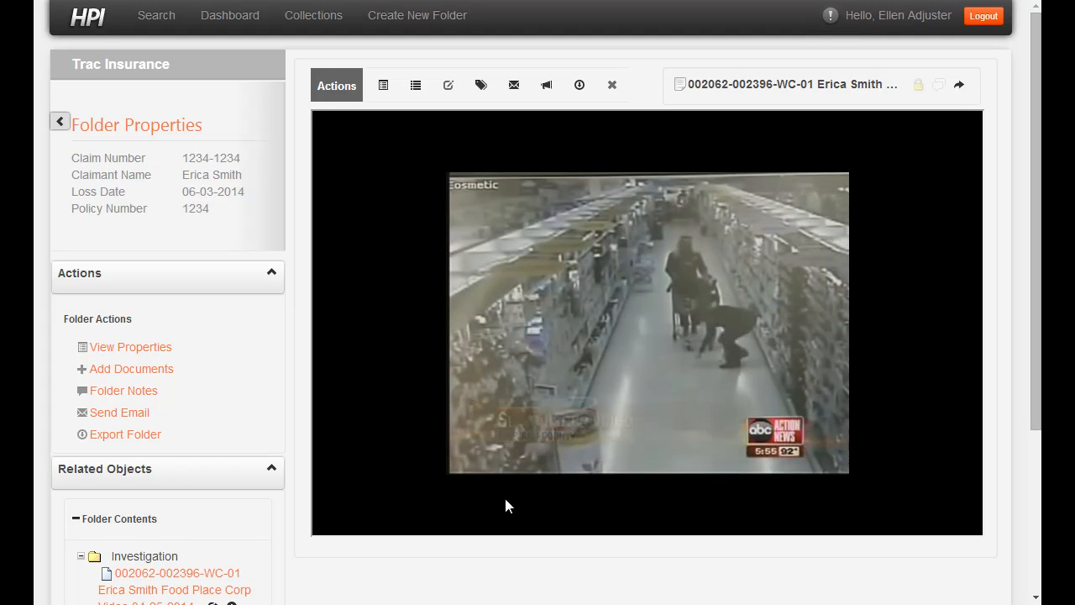
pyautogui.moveTo(699, 314)
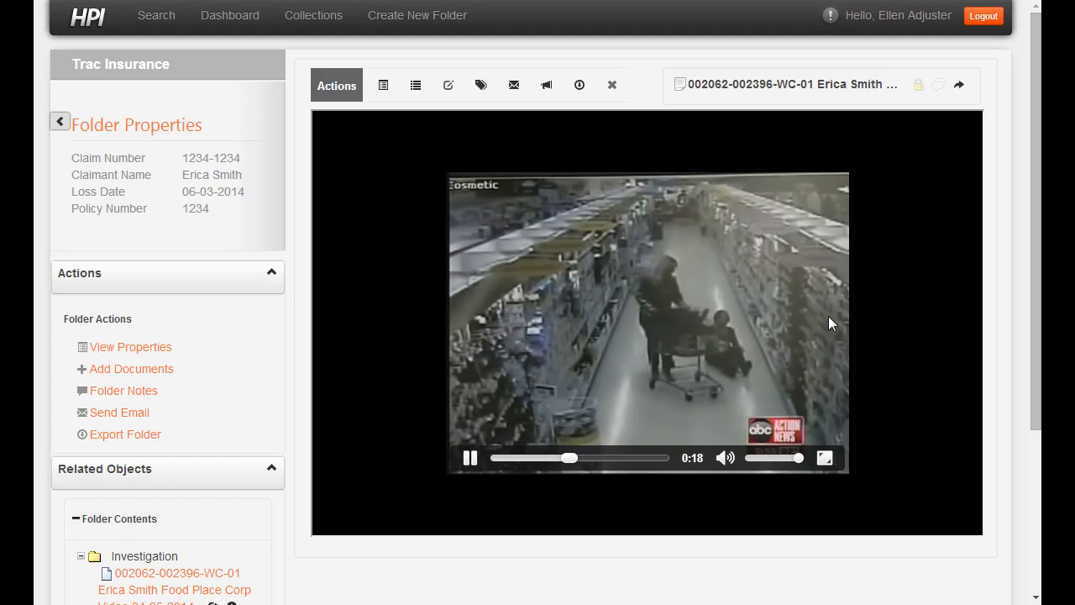
pyautogui.click(471, 460)
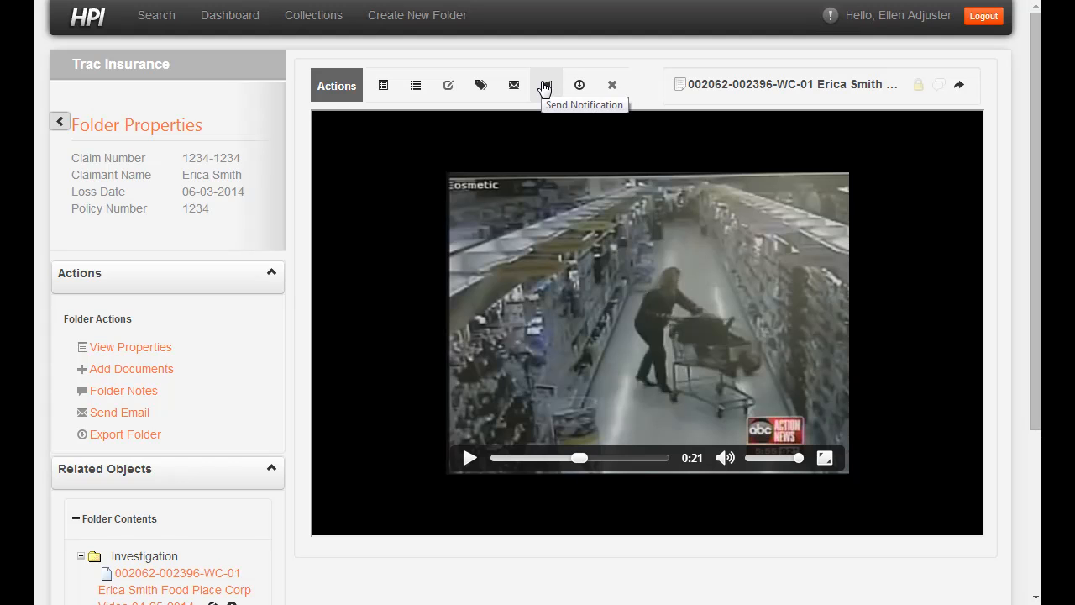
pyautogui.click(545, 87)
pyautogui.click(414, 148)
# Step: Choose the supervisor as recipient, write that the claim appears fraudulent, and send the notification
pyautogui.write('JH')
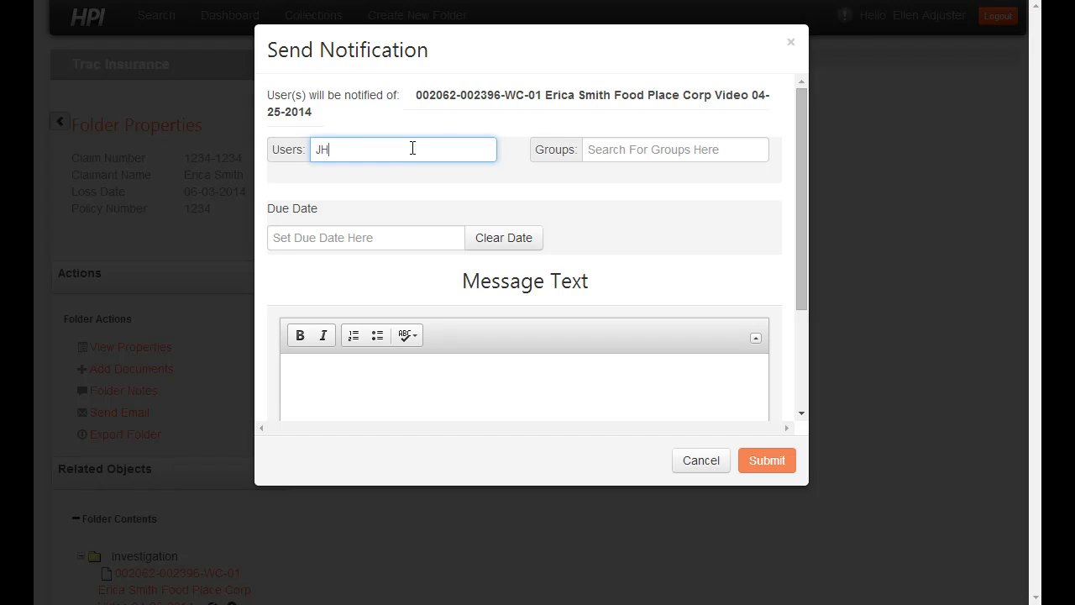
pyautogui.write('im')
pyautogui.click(392, 200)
pyautogui.scroll(-2, 404, 205)
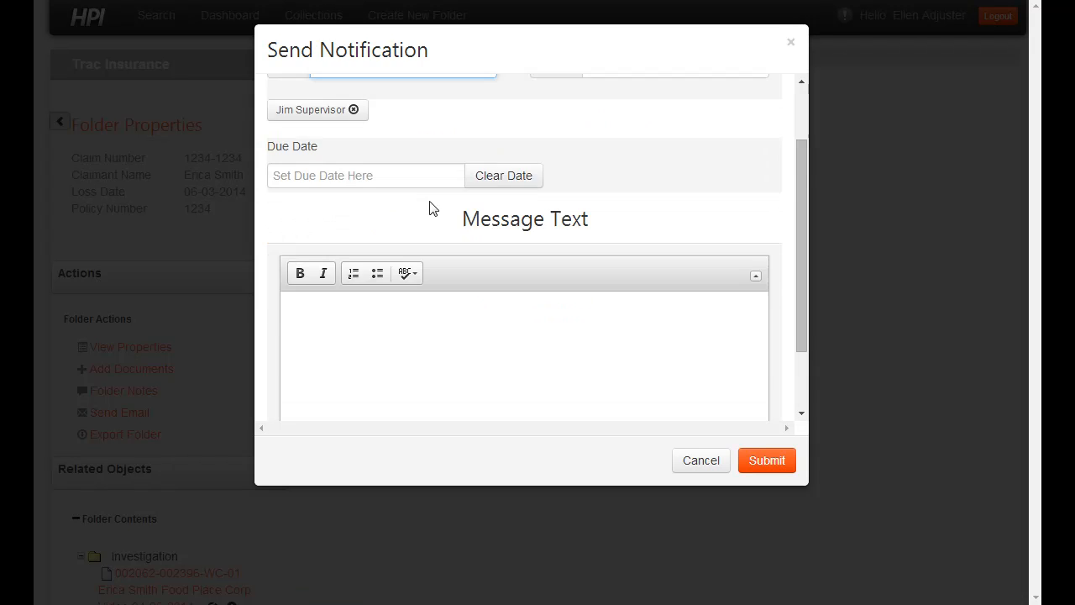
pyautogui.click(438, 269)
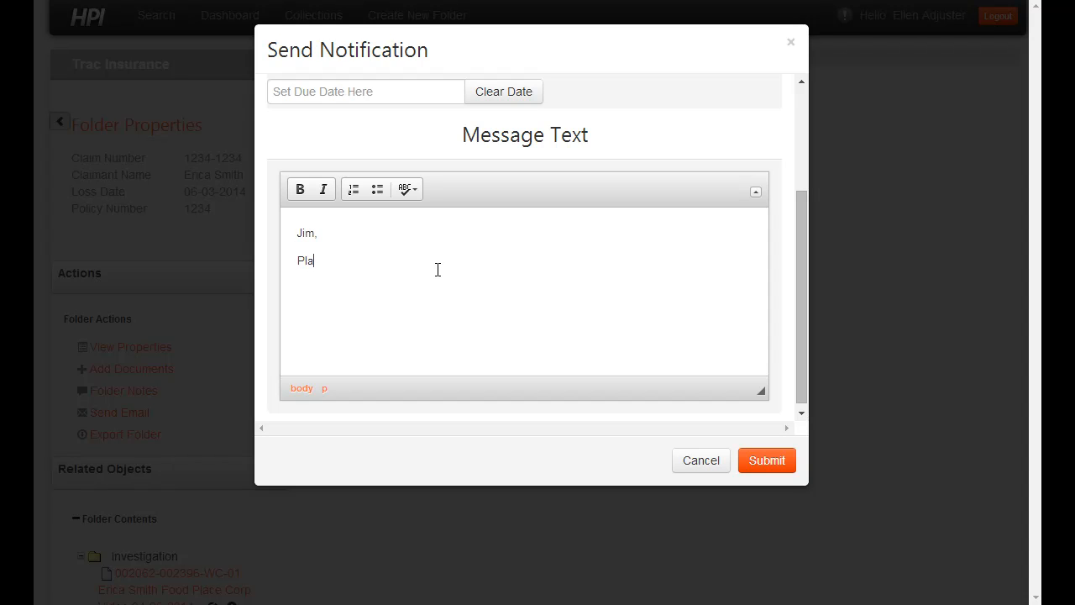
pyautogui.write('e a look at this video. The claim appears to be fraudulent.')
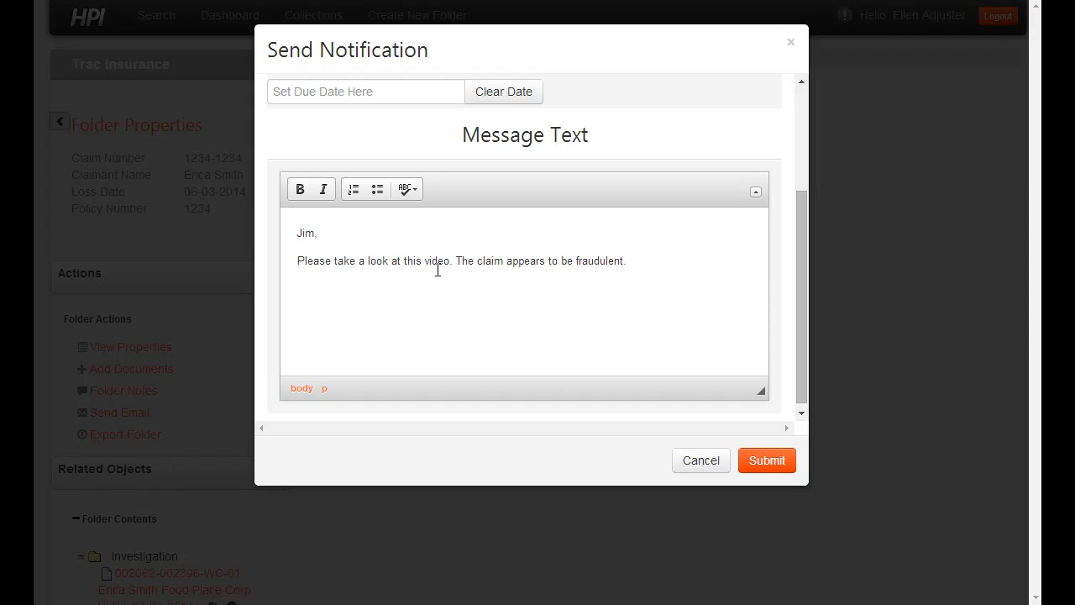
pyautogui.click(767, 464)
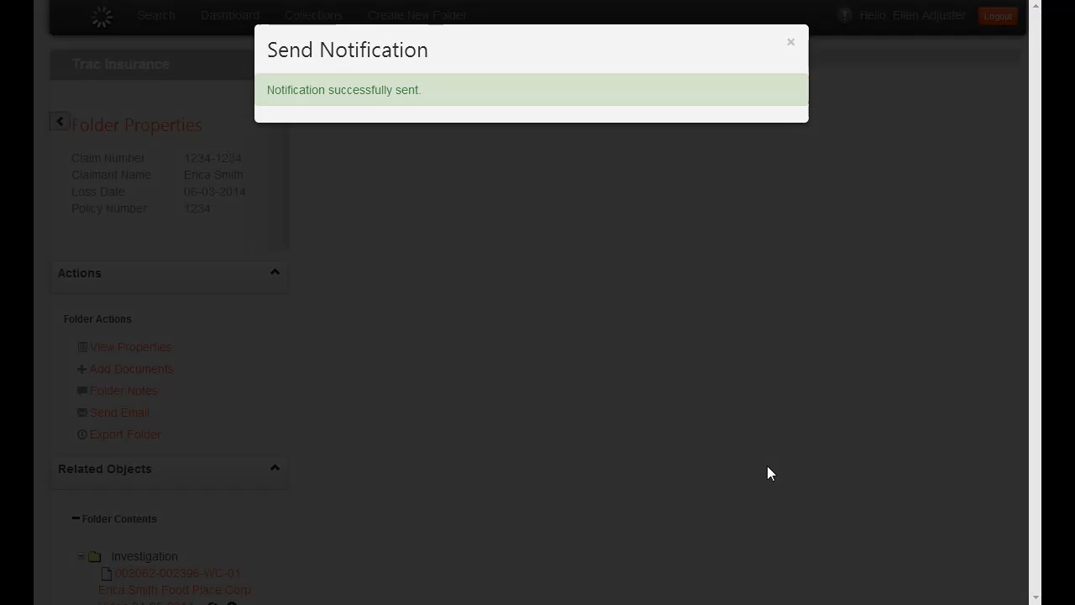
pyautogui.click(790, 44)
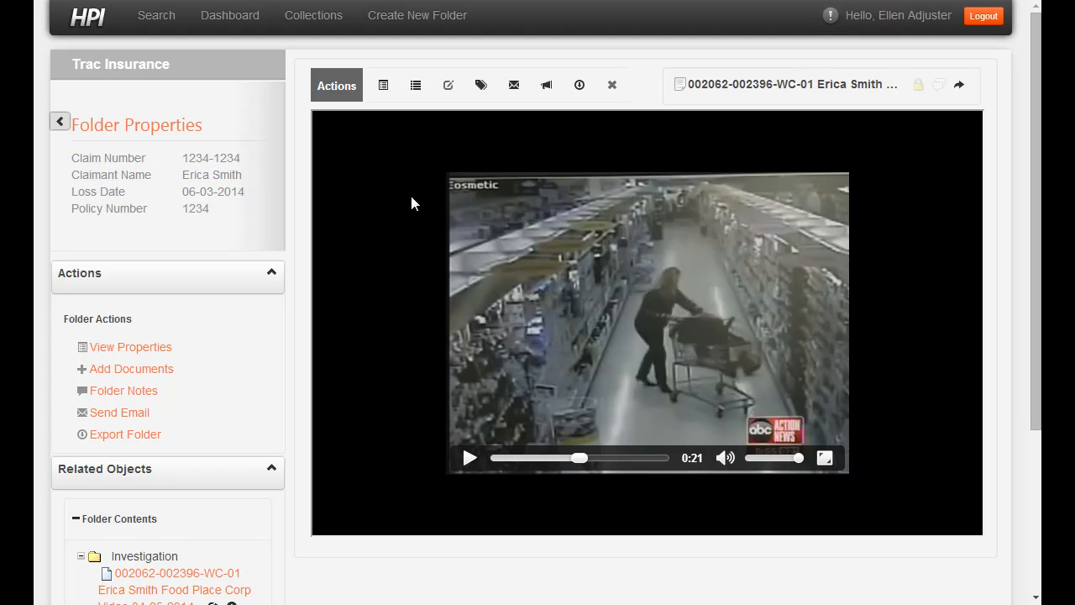
# Step: Remove the leading file number from the video's name in its properties
pyautogui.click(384, 86)
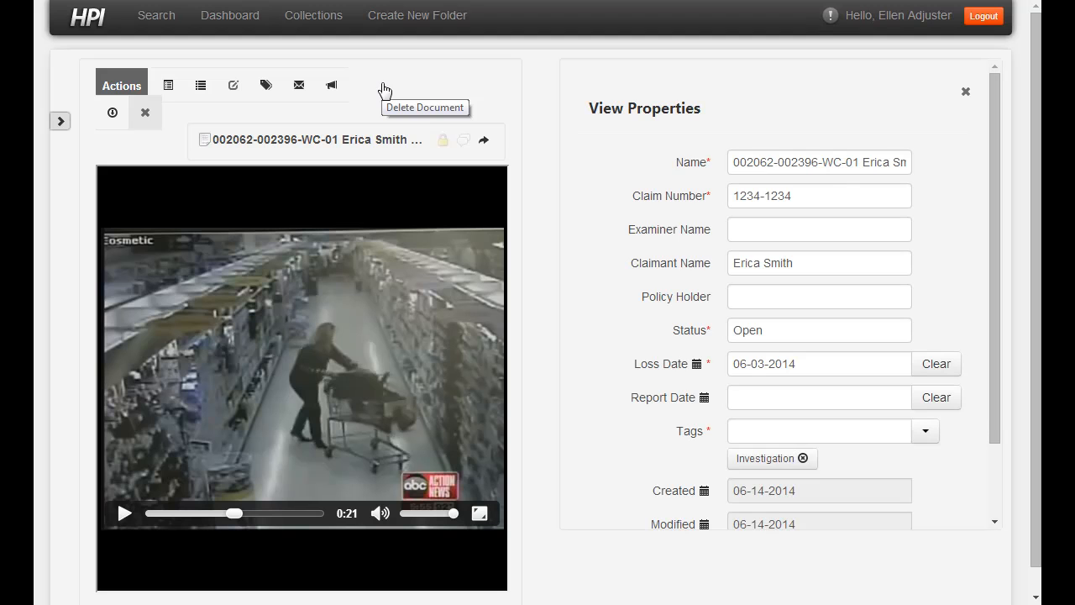
pyautogui.click(819, 164)
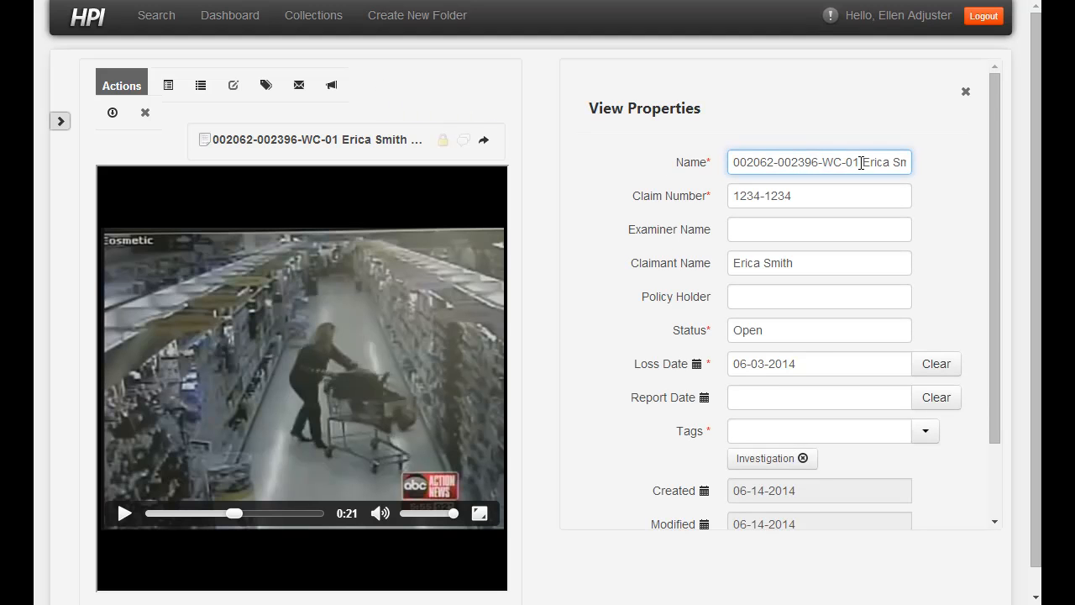
pyautogui.moveTo(863, 162); pyautogui.dragTo(691, 148)
pyautogui.press('BackSpace')
pyautogui.press('Delete')
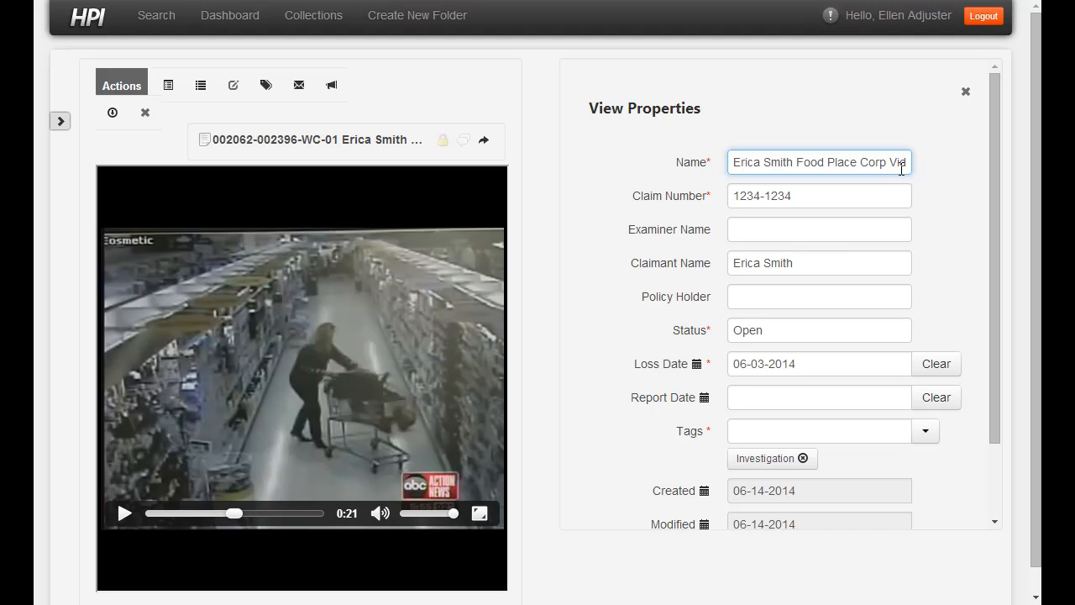
# Step: Replace the date at the name's end with '0:10 Seconds', save, and open Add Documents
pyautogui.press('End')
pyautogui.write('04-')
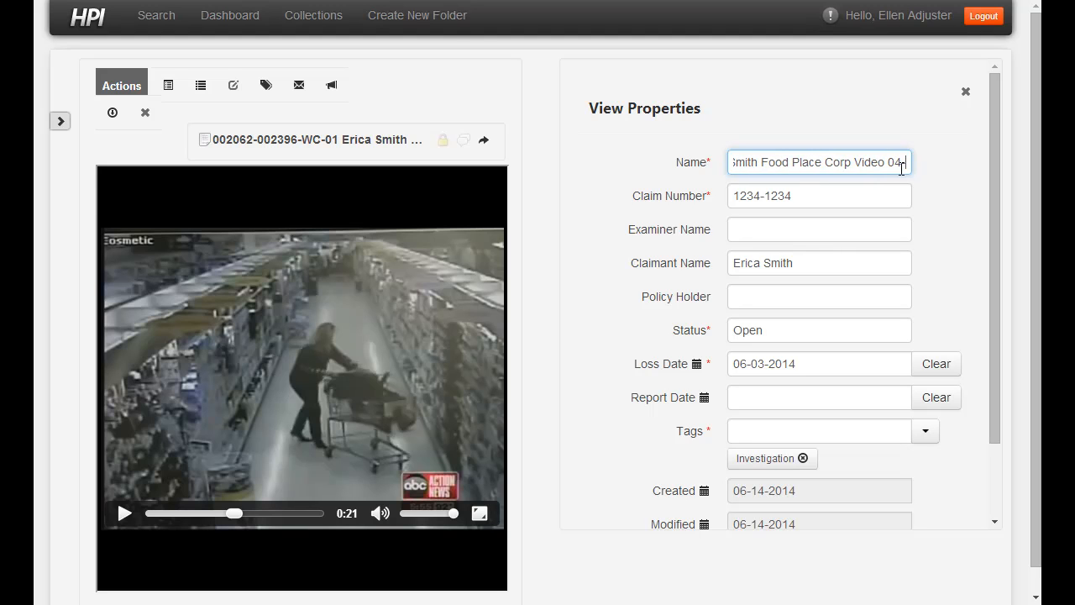
pyautogui.write('25-2014')
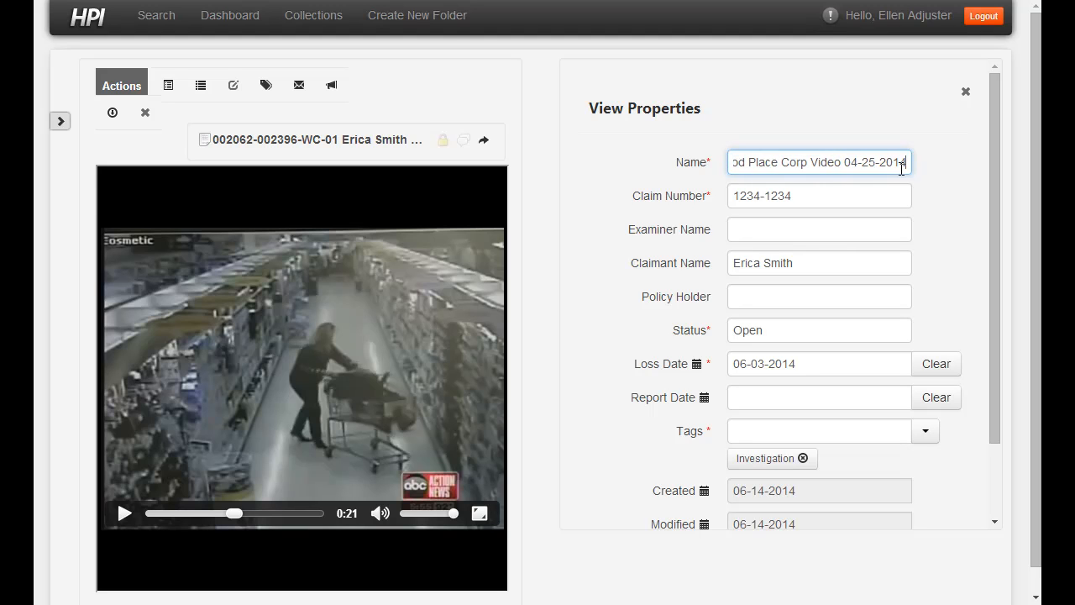
pyautogui.press('BackSpace')
pyautogui.press('BackSpace')
pyautogui.press('BackSpace')
pyautogui.press('BackSpace')
pyautogui.press('BackSpace')
pyautogui.press('BackSpace')
pyautogui.press('BackSpace')
pyautogui.press('BackSpace')
pyautogui.press('BackSpace')
pyautogui.press('BackSpace')
pyautogui.press('BackSpace')
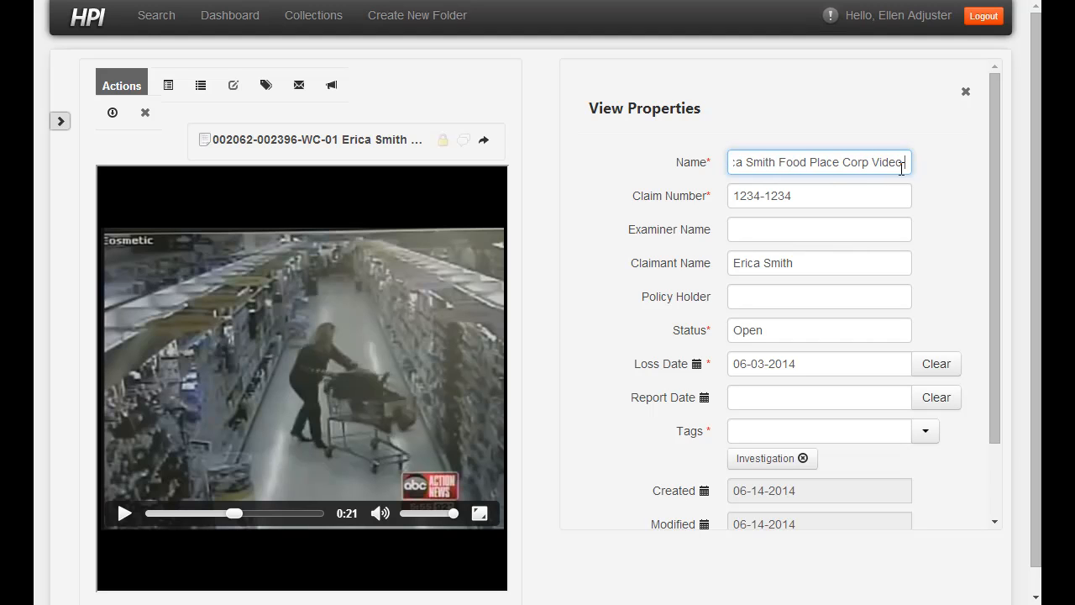
pyautogui.write('-')
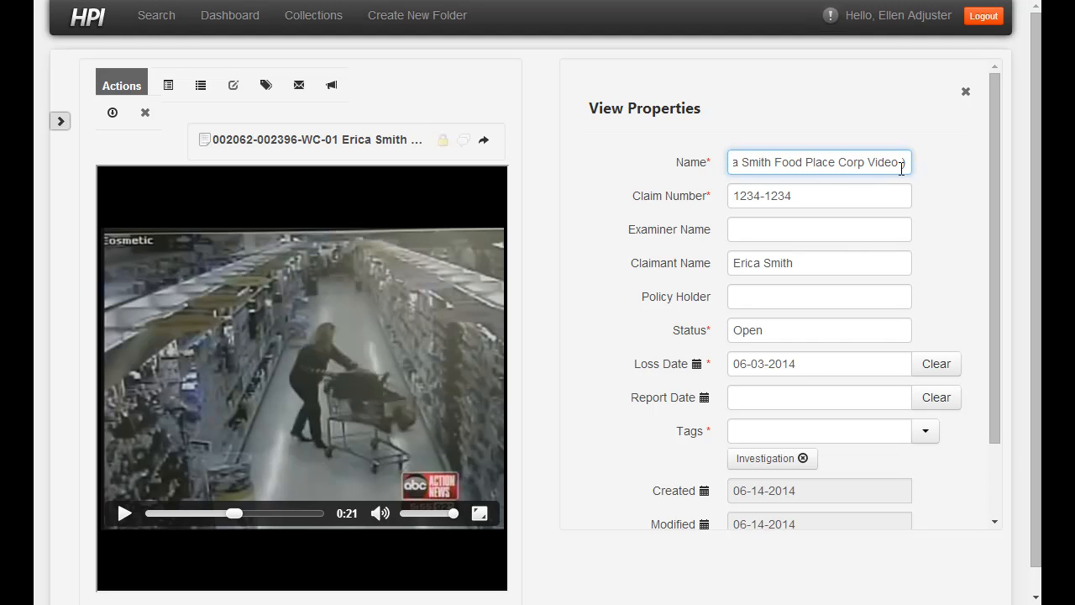
pyautogui.press('BackSpace')
pyautogui.write('0:10')
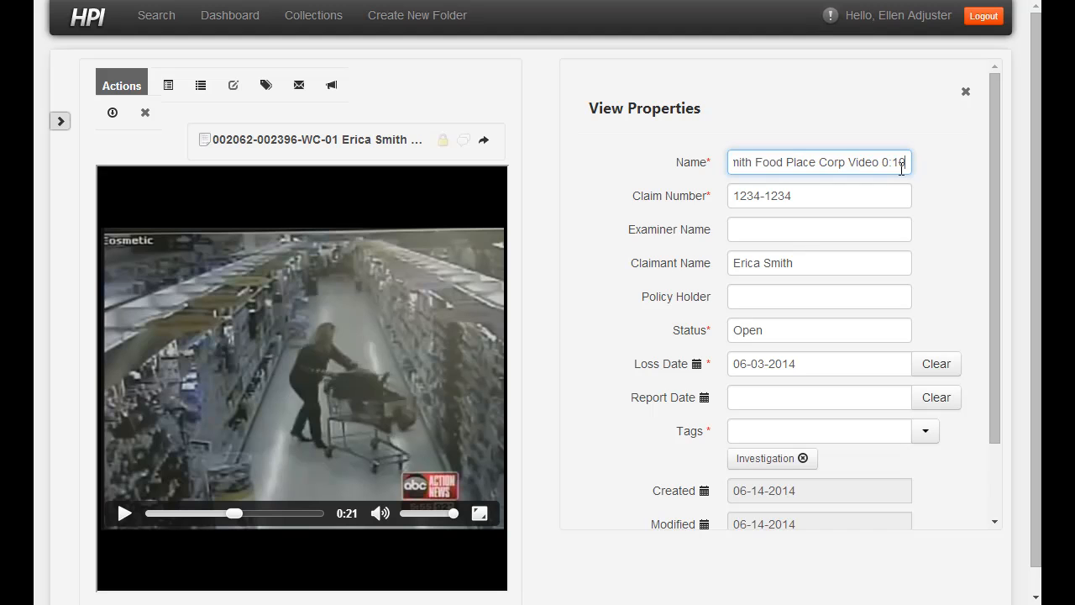
pyautogui.write(' Seconds')
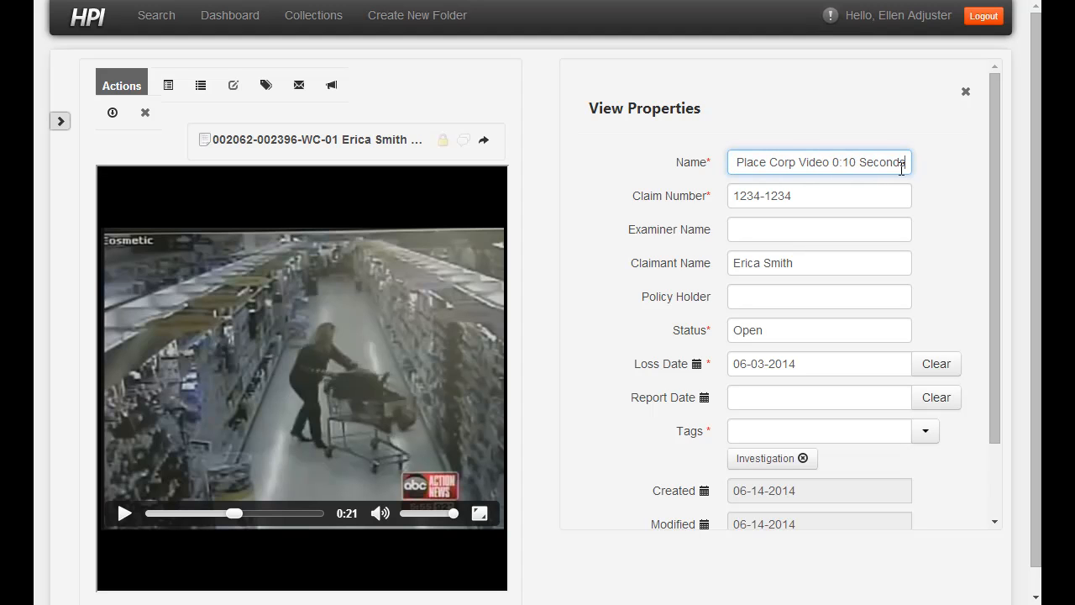
pyautogui.moveTo(991, 267); pyautogui.dragTo(963, 445)
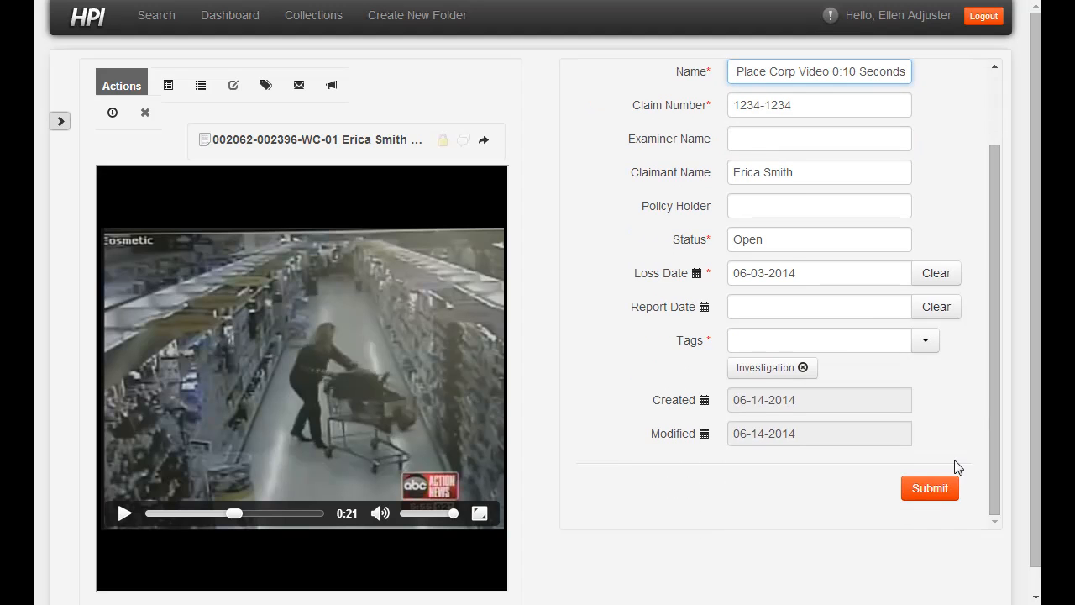
pyautogui.click(939, 494)
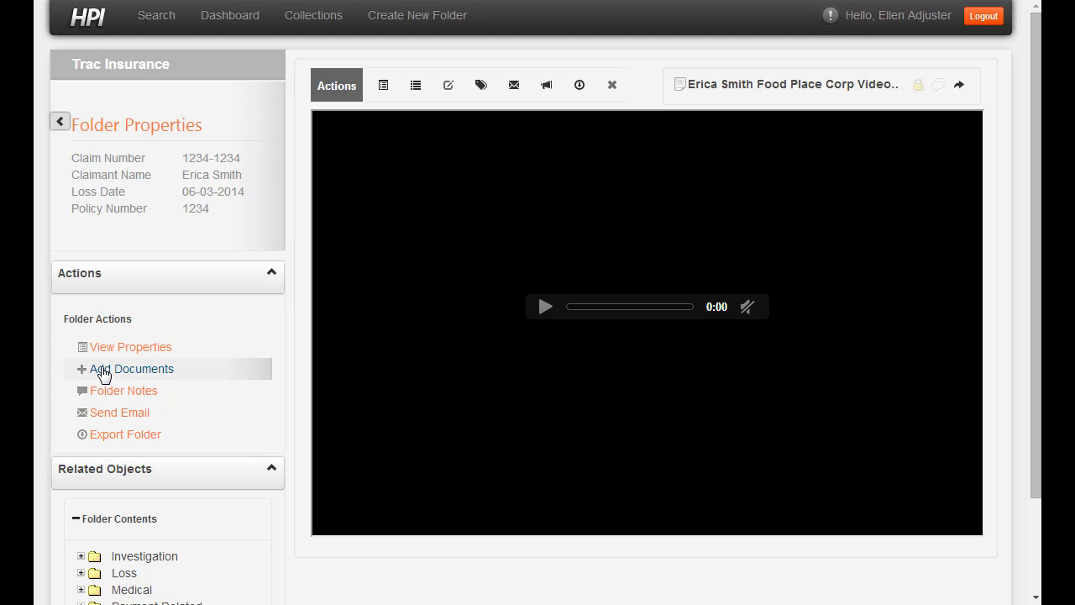
pyautogui.click(102, 374)
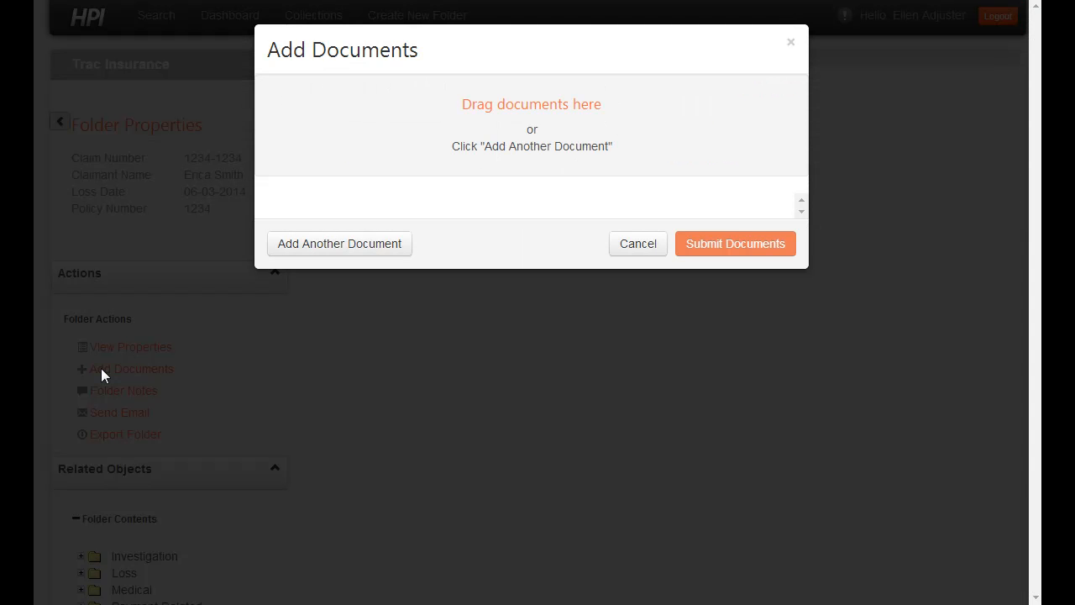
# Step: Save the Time Card email into Claims Demo as Time Card.msg and add it for upload
pyautogui.hotkey('alt', 'Tab')
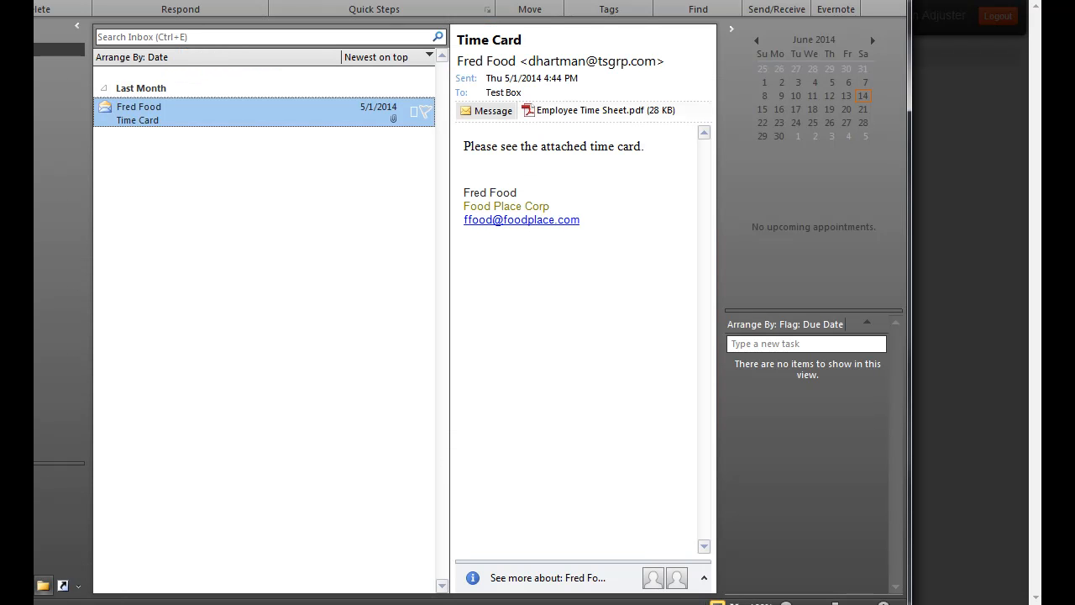
pyautogui.hotkey('alt', 'Tab')
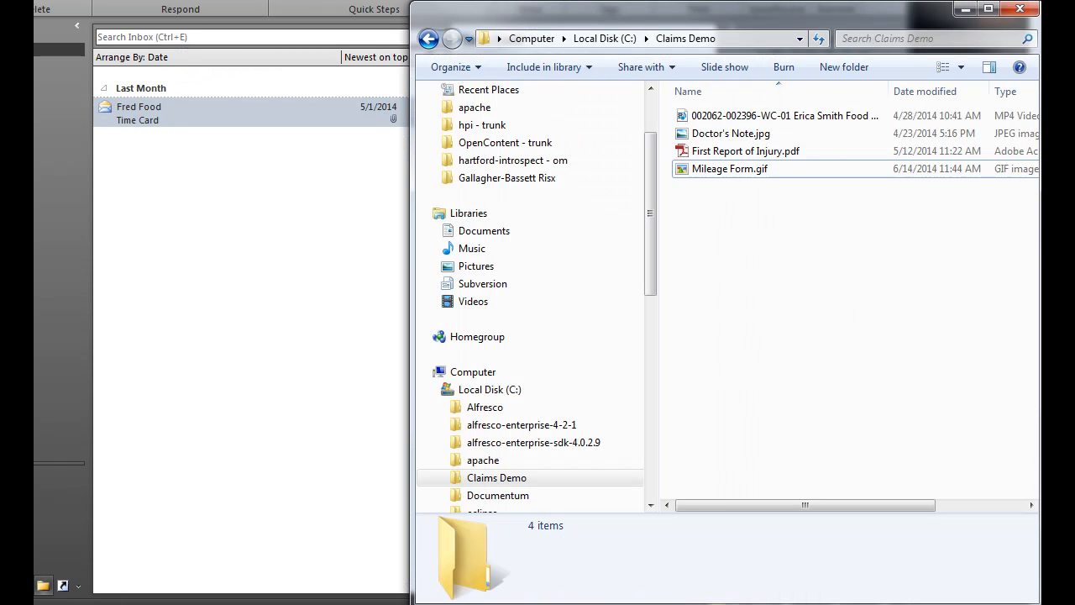
pyautogui.click(145, 112)
pyautogui.click(983, 454)
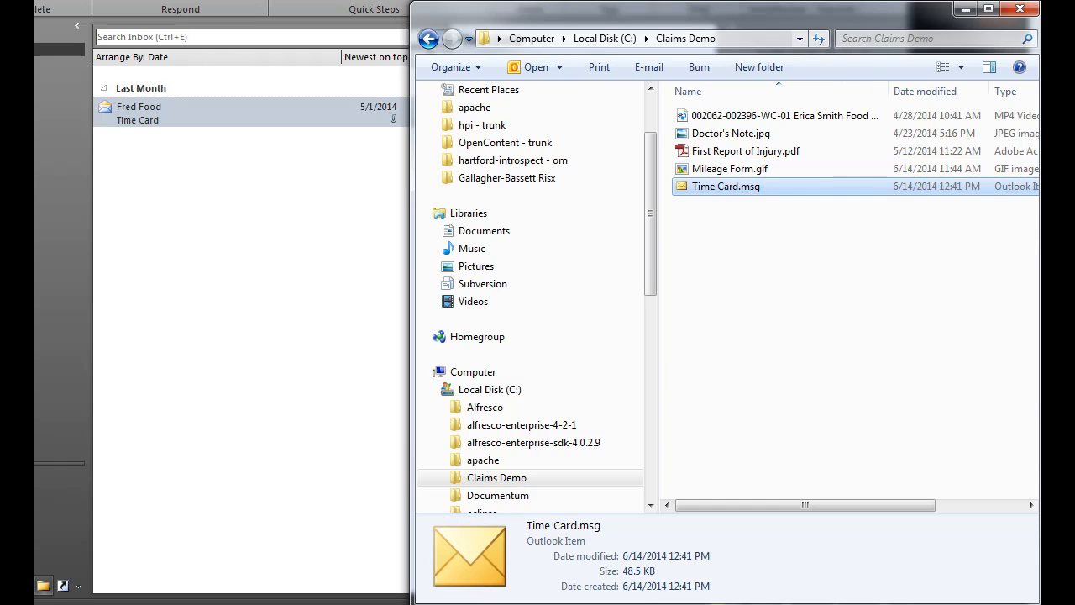
pyautogui.click(811, 2)
pyautogui.moveTo(718, 195); pyautogui.dragTo(319, 142)
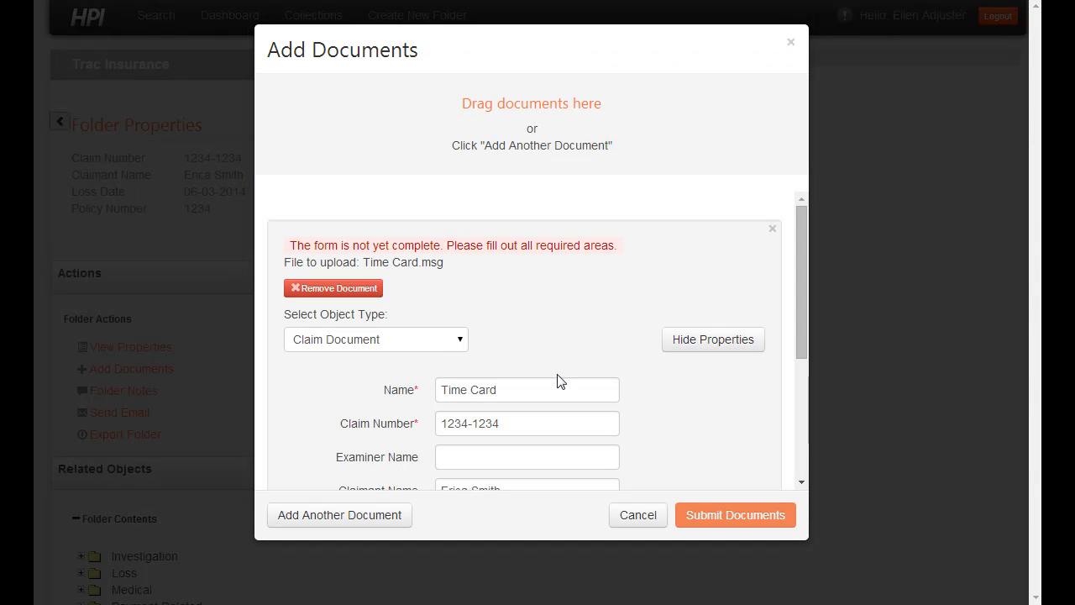
# Step: Submit Time Card.msg as object type Email Message with tag Reports, then dismiss the confirmation
pyautogui.click(435, 341)
pyautogui.click(413, 400)
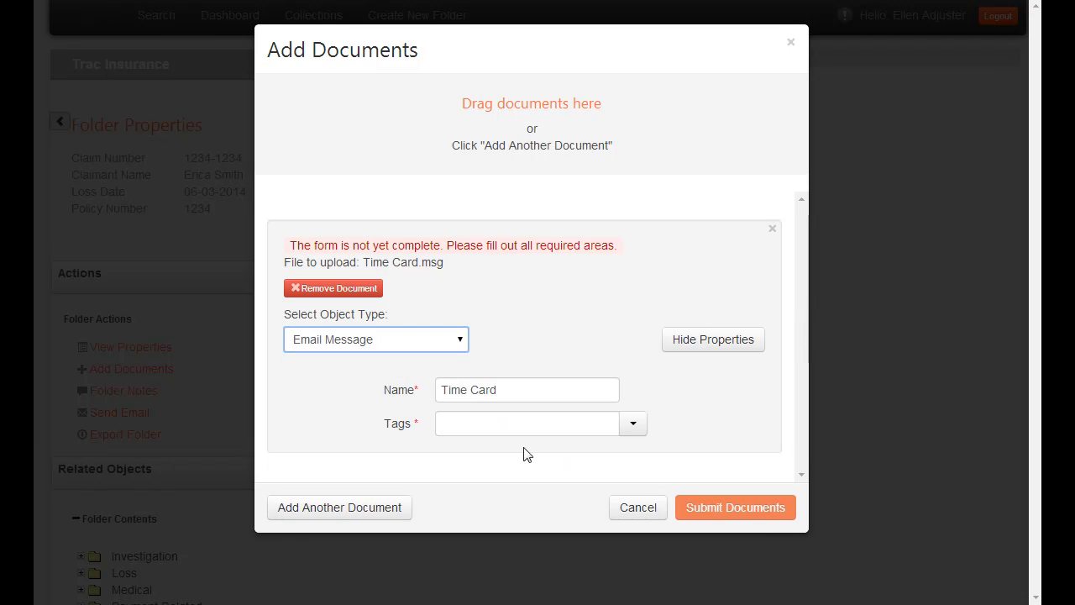
pyautogui.click(633, 430)
pyautogui.scroll(-3, 571, 420)
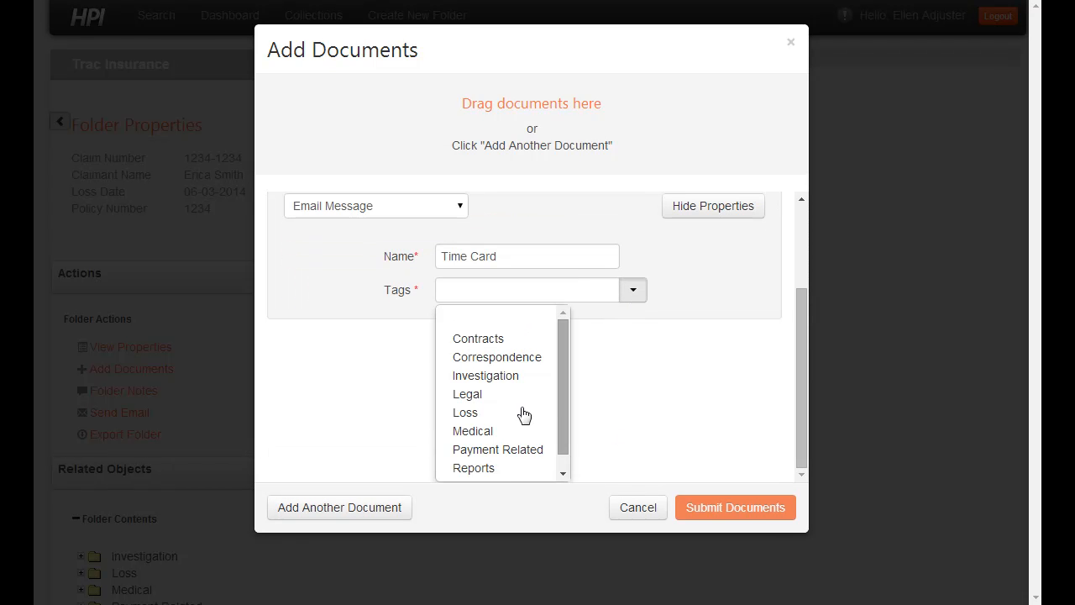
pyautogui.click(504, 468)
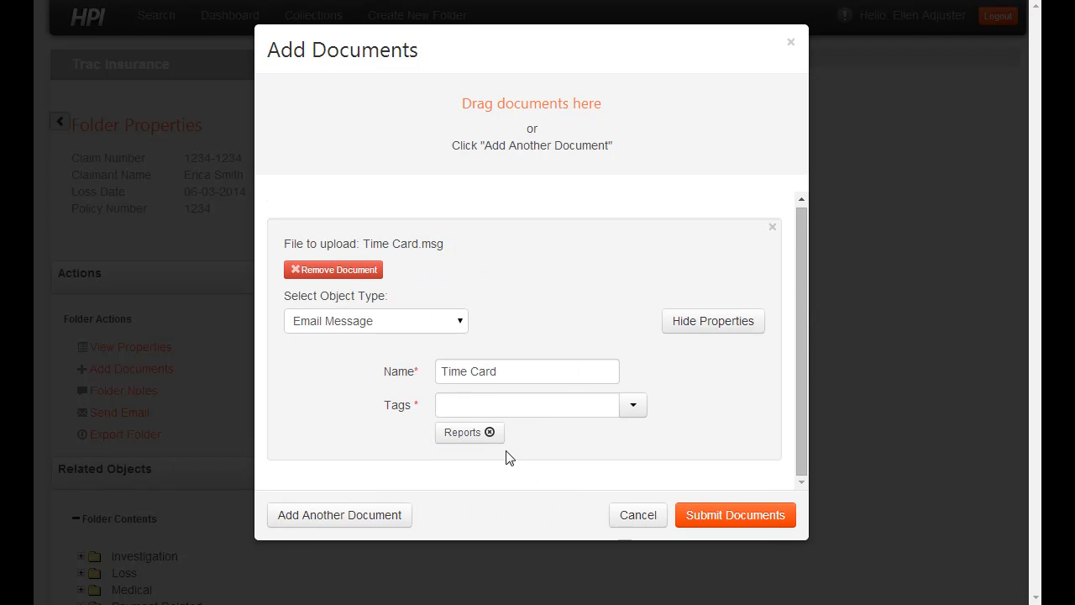
pyautogui.click(751, 515)
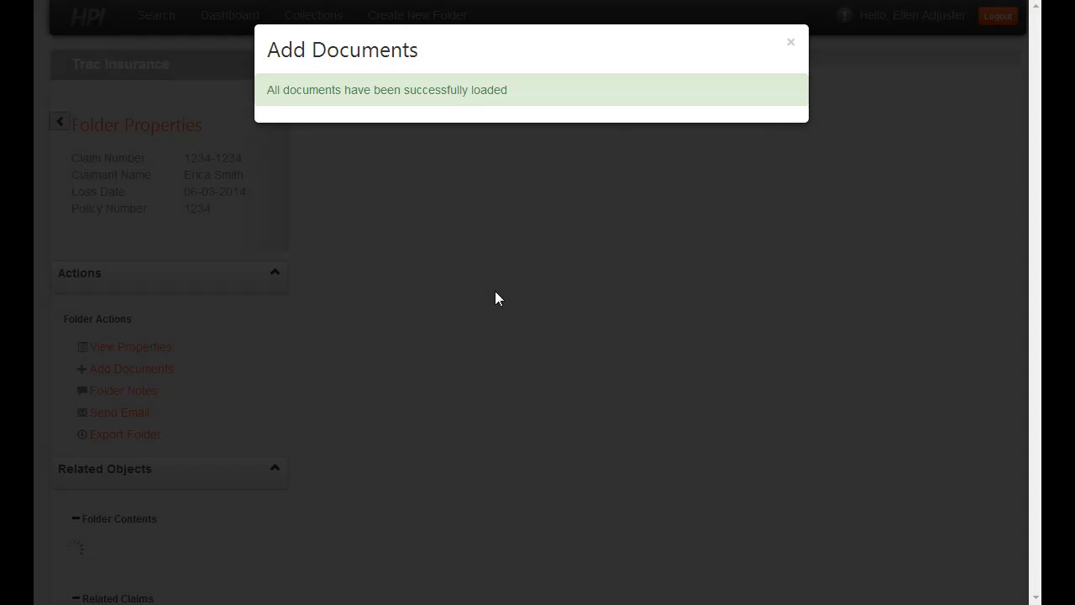
pyautogui.click(790, 44)
pyautogui.scroll(-3, 322, 423)
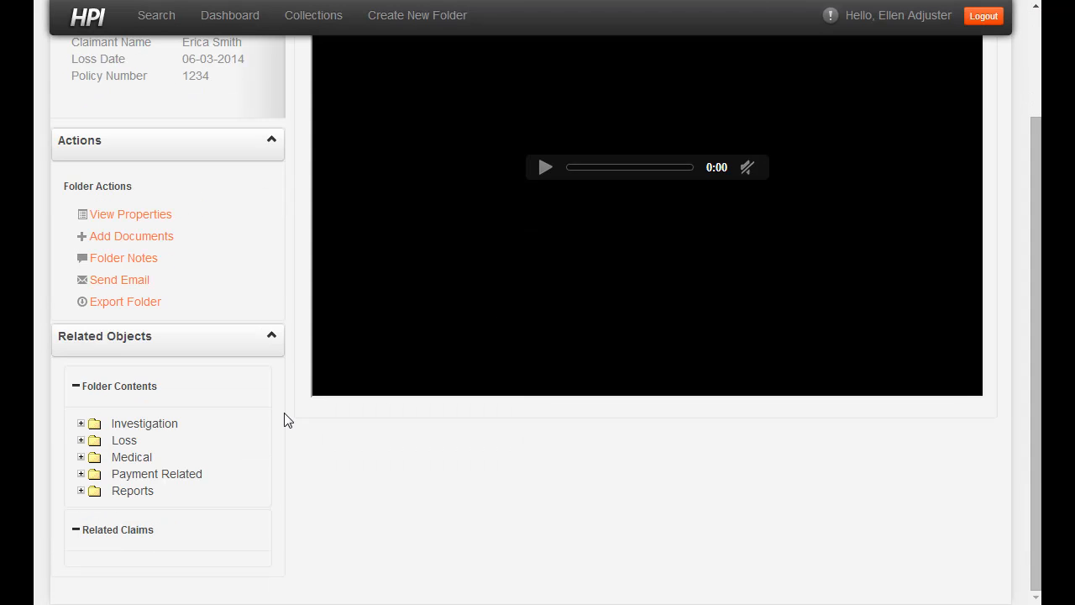
# Step: Expand Reports, open the Time Card email, and view Employee Time Sheet.pdf beside it
pyautogui.click(81, 493)
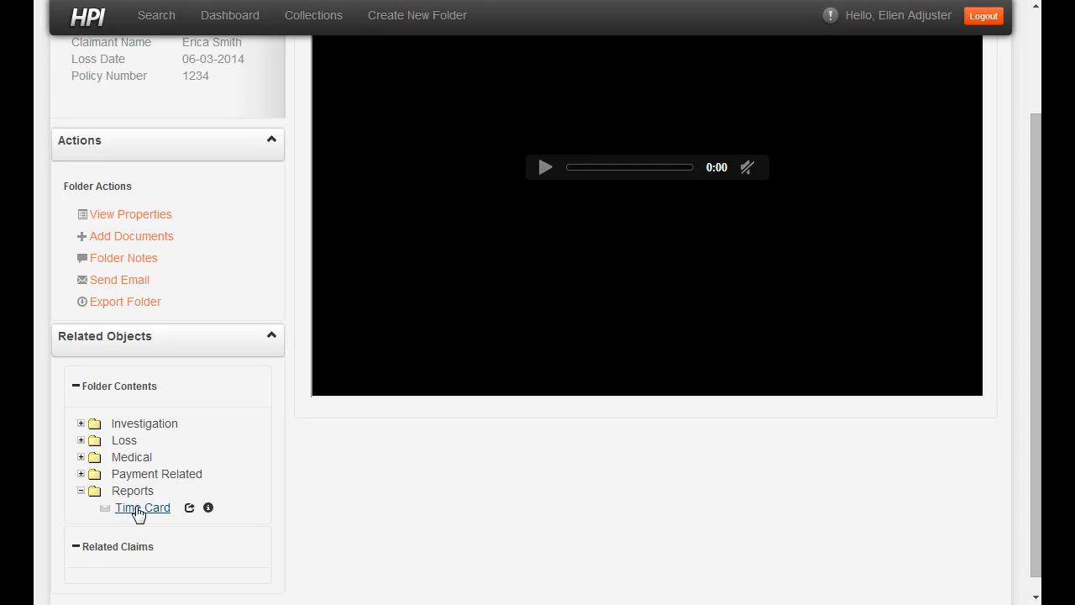
pyautogui.click(138, 509)
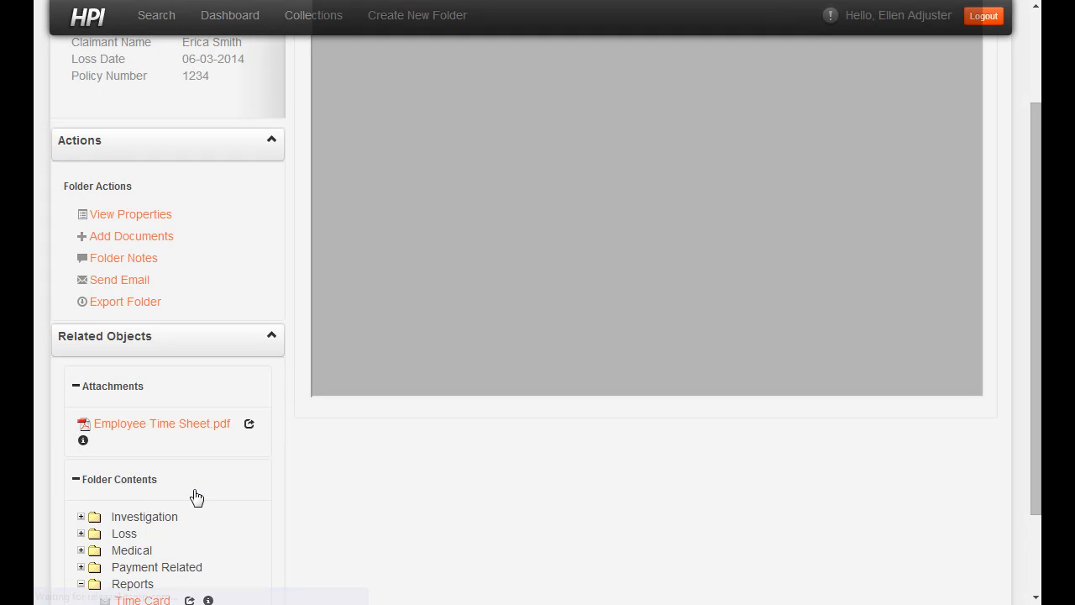
pyautogui.scroll(2, 293, 449)
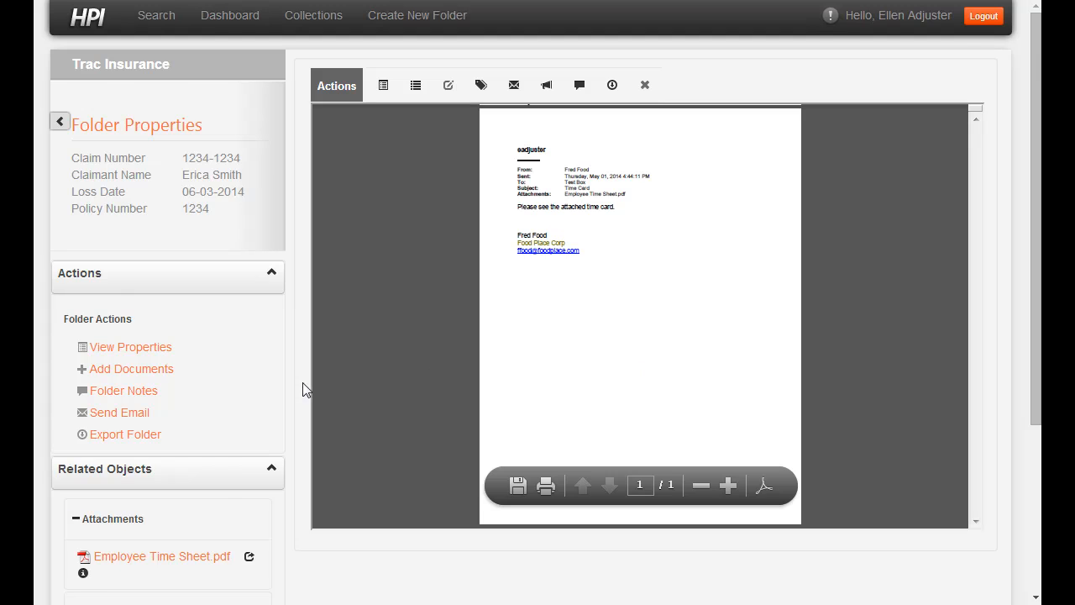
pyautogui.scroll(-1, 302, 393)
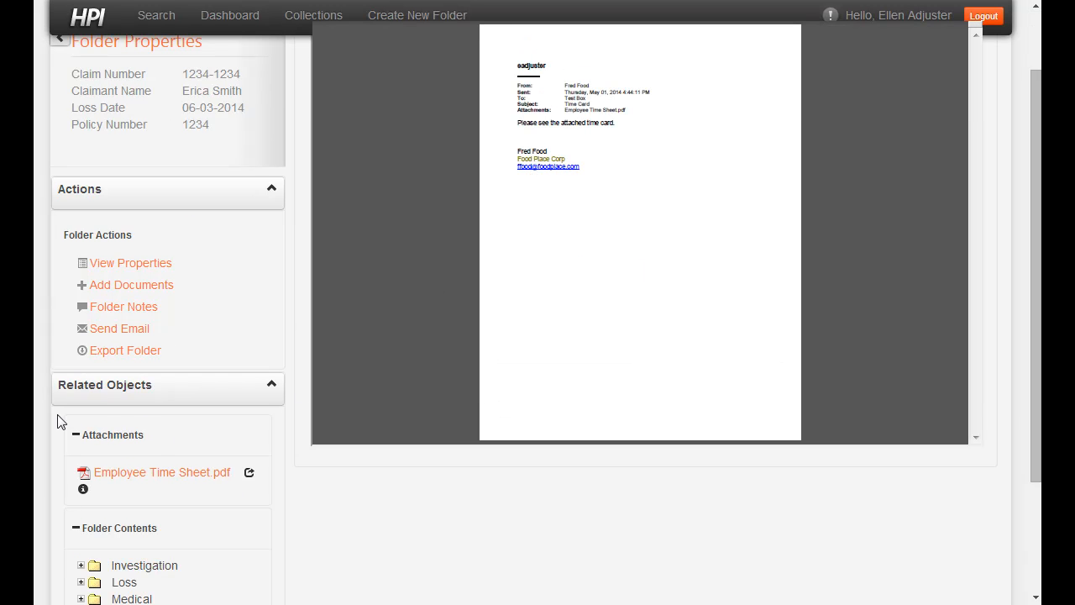
pyautogui.click(249, 473)
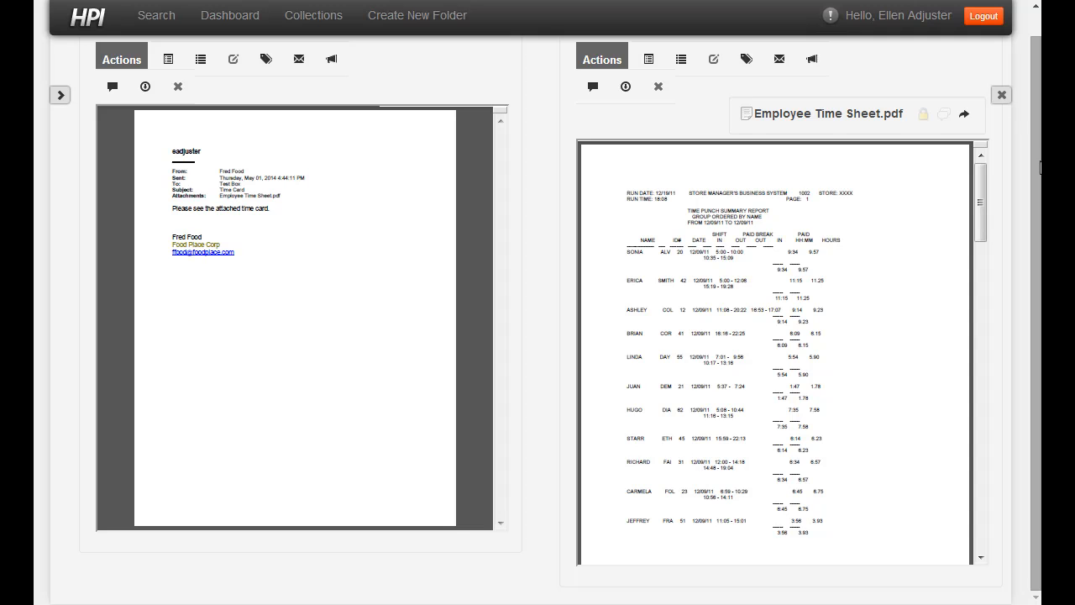
# Step: Close the side view, open Employee Time Sheet.pdf in the main viewer, and launch OpenAnnotate
pyautogui.moveTo(980, 210)
pyautogui.mouseDown()
pyautogui.moveTo(975, 335)
pyautogui.moveTo(979, 208)
pyautogui.mouseUp()
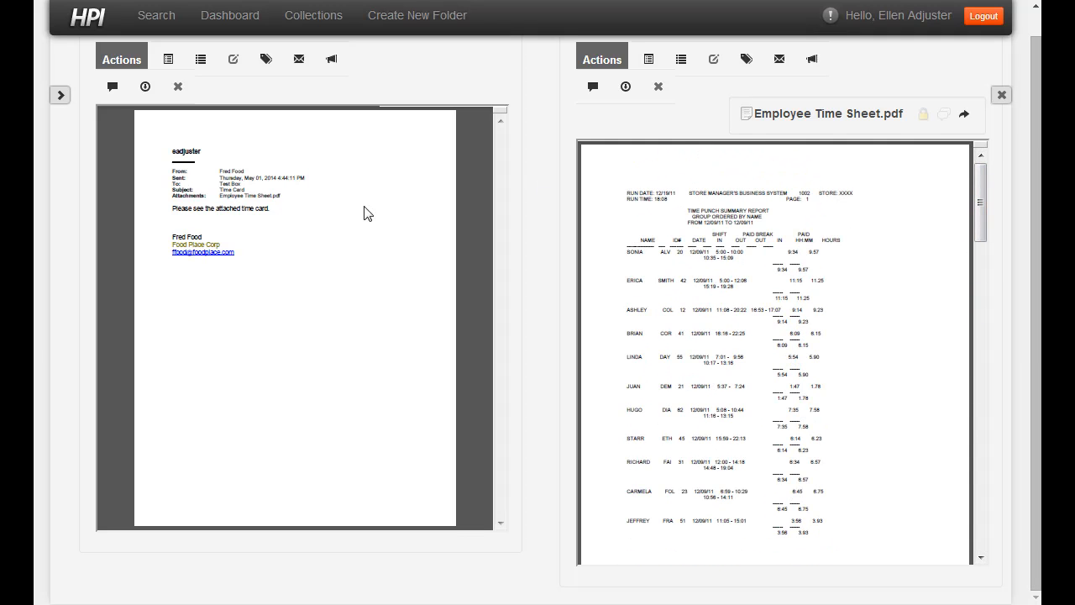
pyautogui.click(1001, 95)
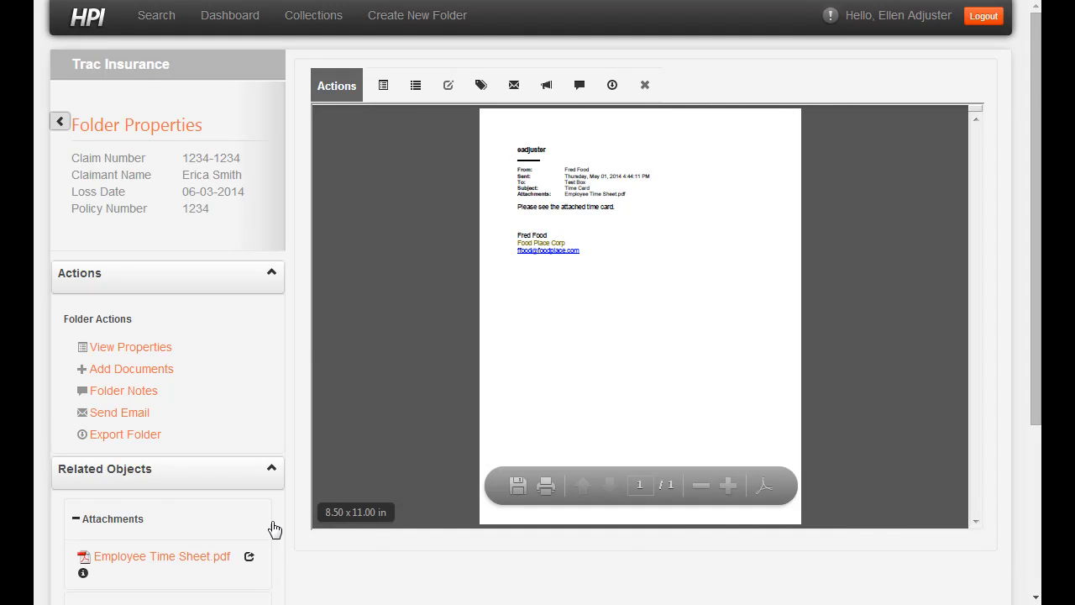
pyautogui.click(196, 559)
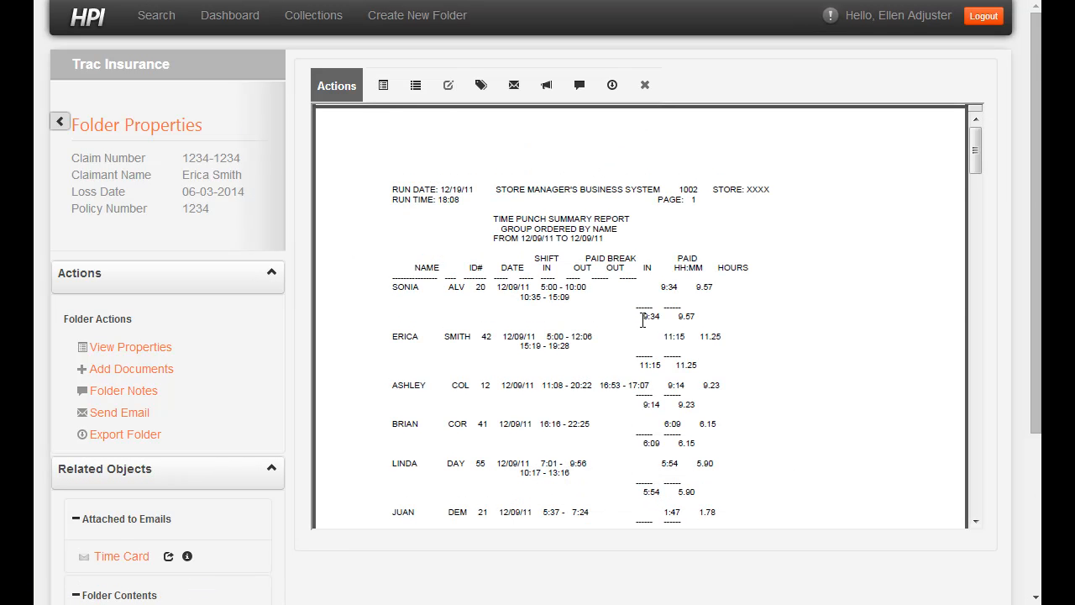
pyautogui.click(580, 87)
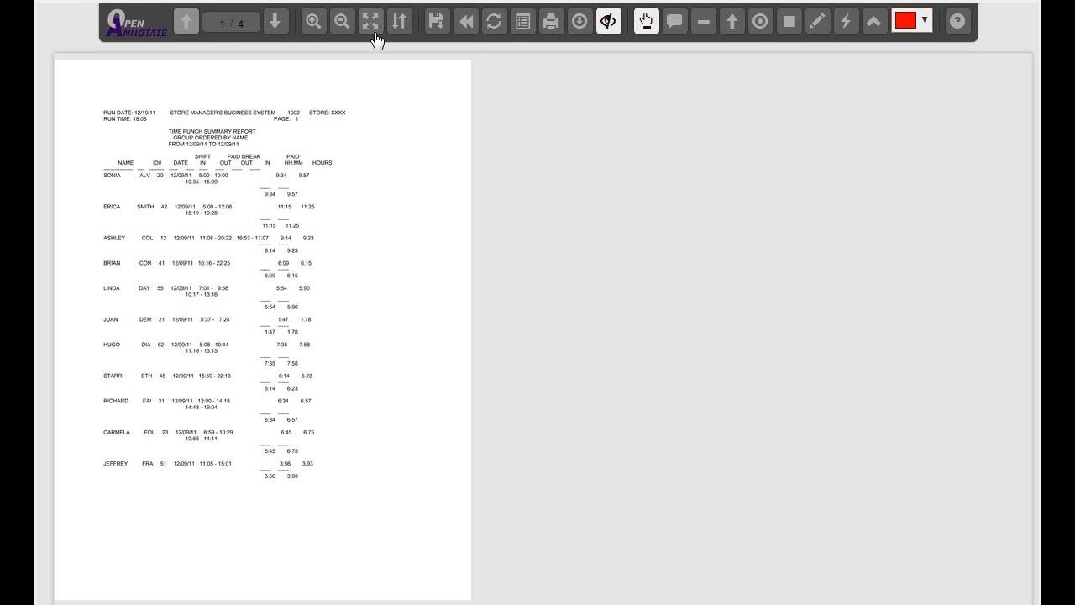
# Step: Highlight the claimant's whole time-sheet row in yellow, add a note about her time, and save the annotations
pyautogui.click(372, 26)
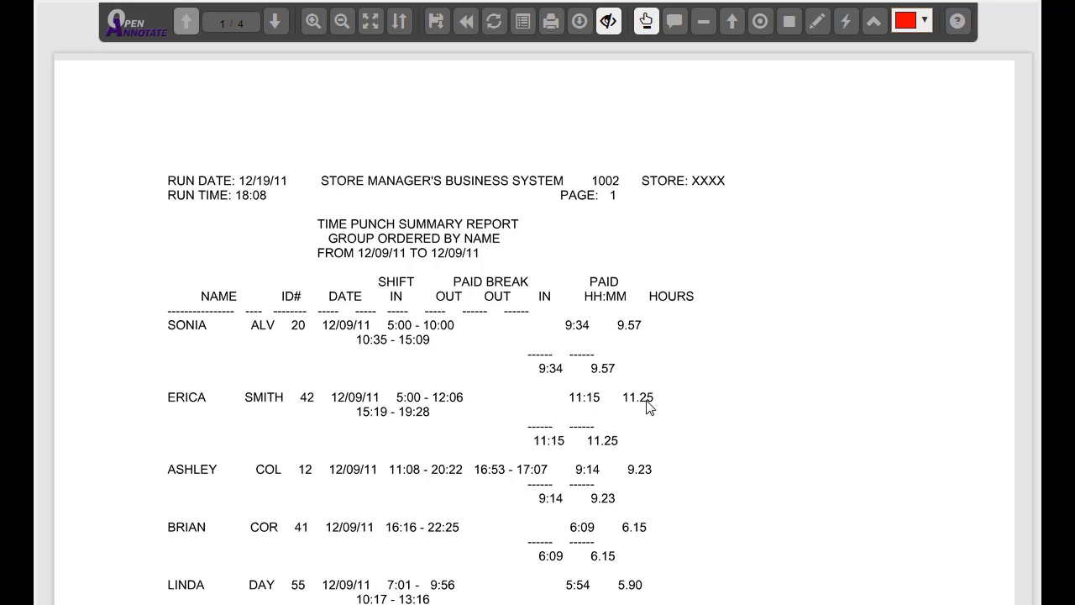
pyautogui.click(815, 23)
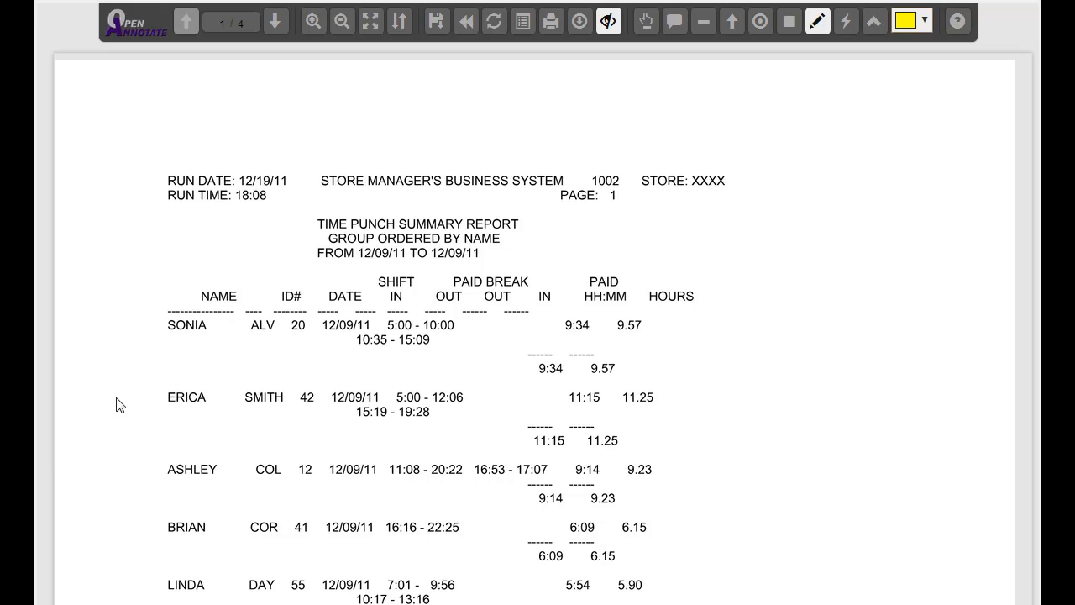
pyautogui.moveTo(182, 401); pyautogui.dragTo(654, 396)
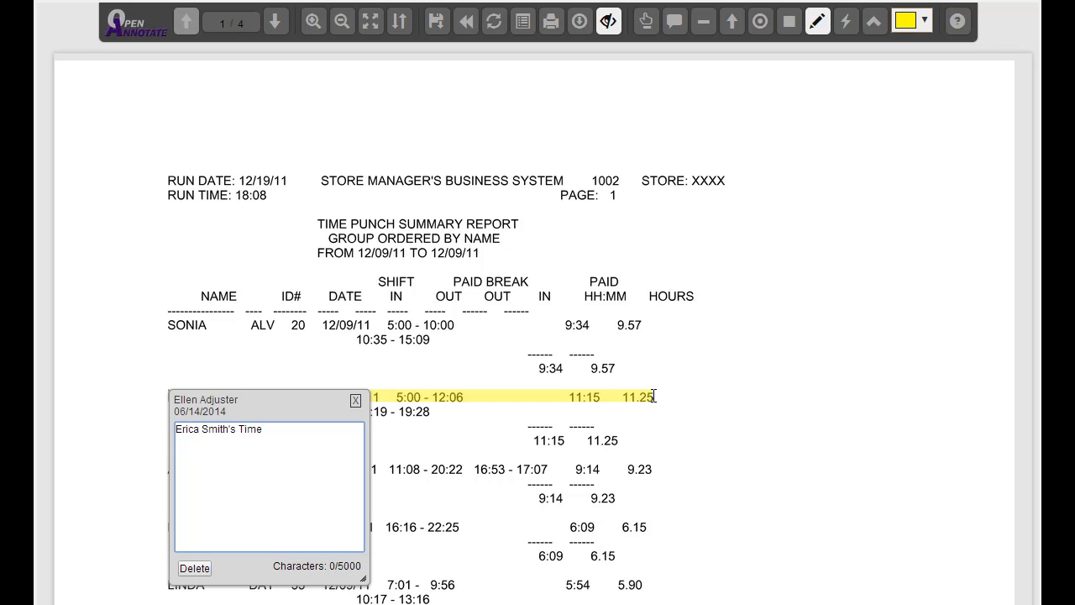
pyautogui.click(356, 401)
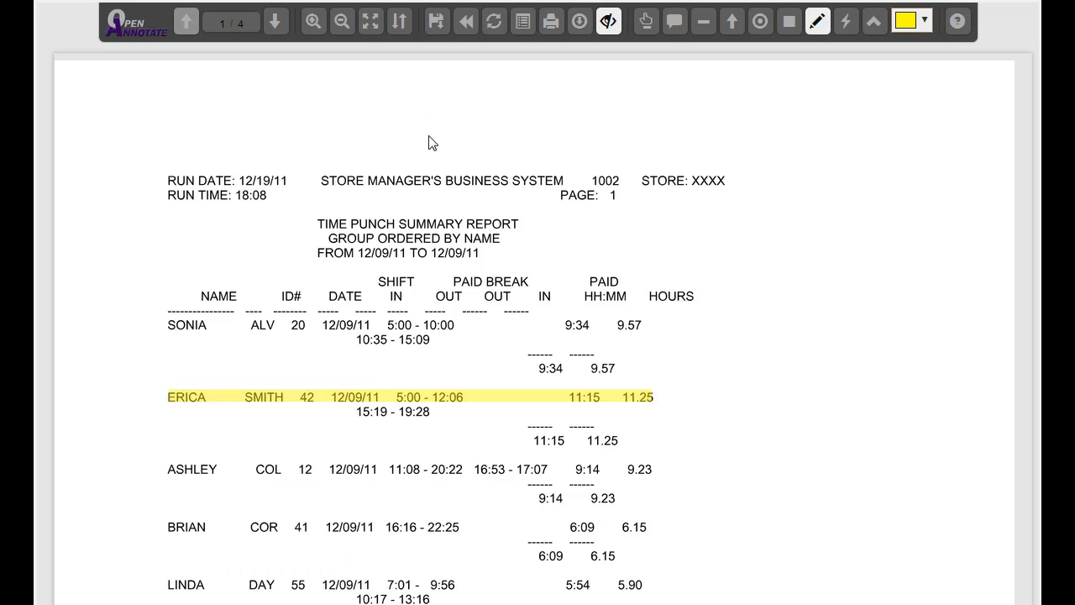
pyautogui.click(437, 21)
# Step: Close the annotator, confirm to reload the highlighted report, then log out and follow the emailed video link
pyautogui.click(386, 2)
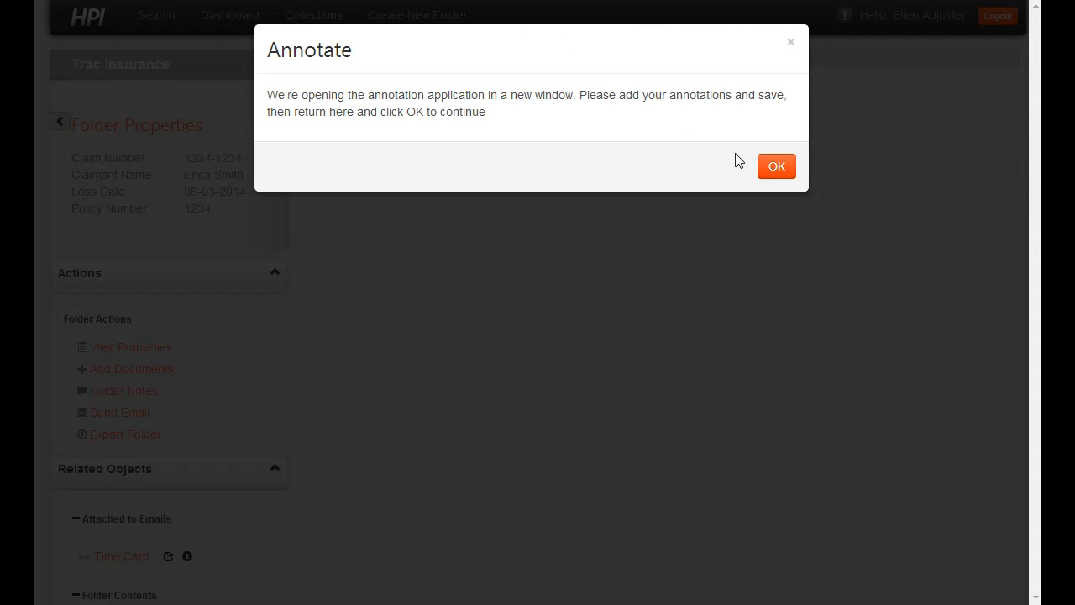
pyautogui.click(776, 167)
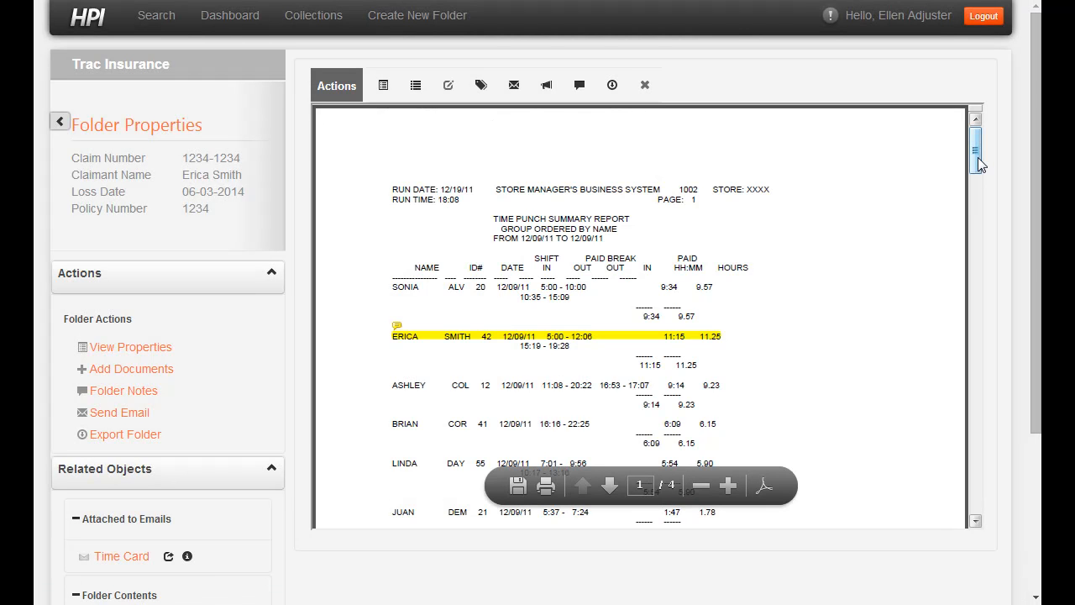
pyautogui.moveTo(588, 337)
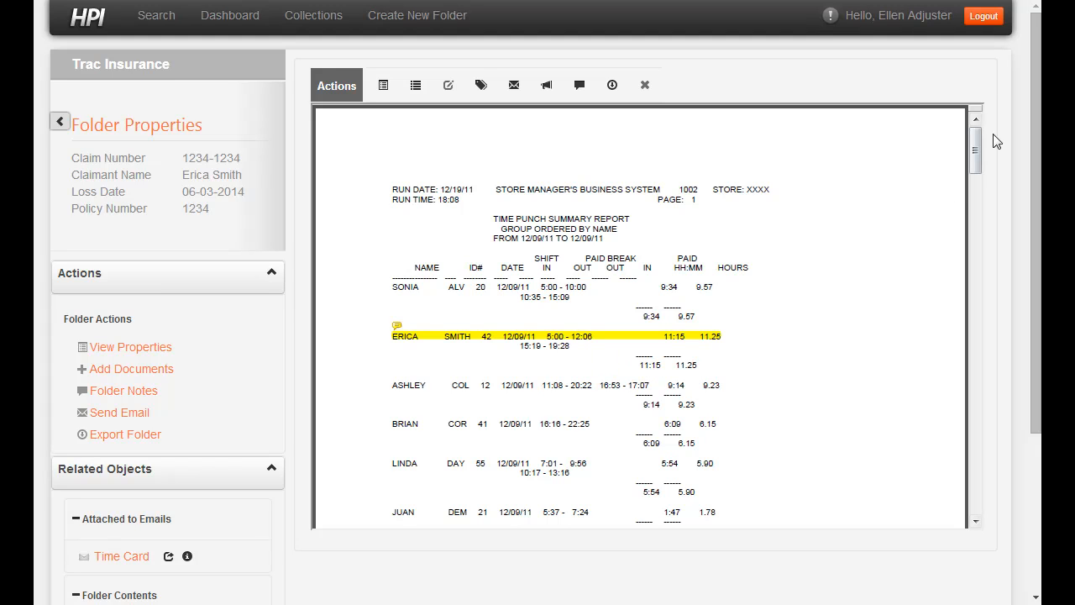
pyautogui.click(984, 19)
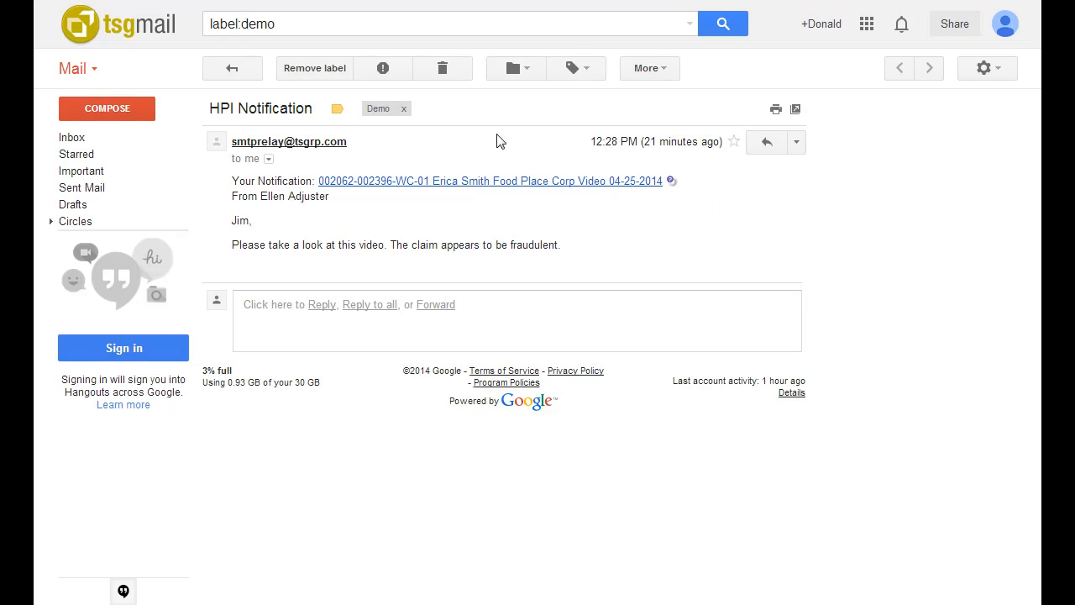
pyautogui.click(510, 182)
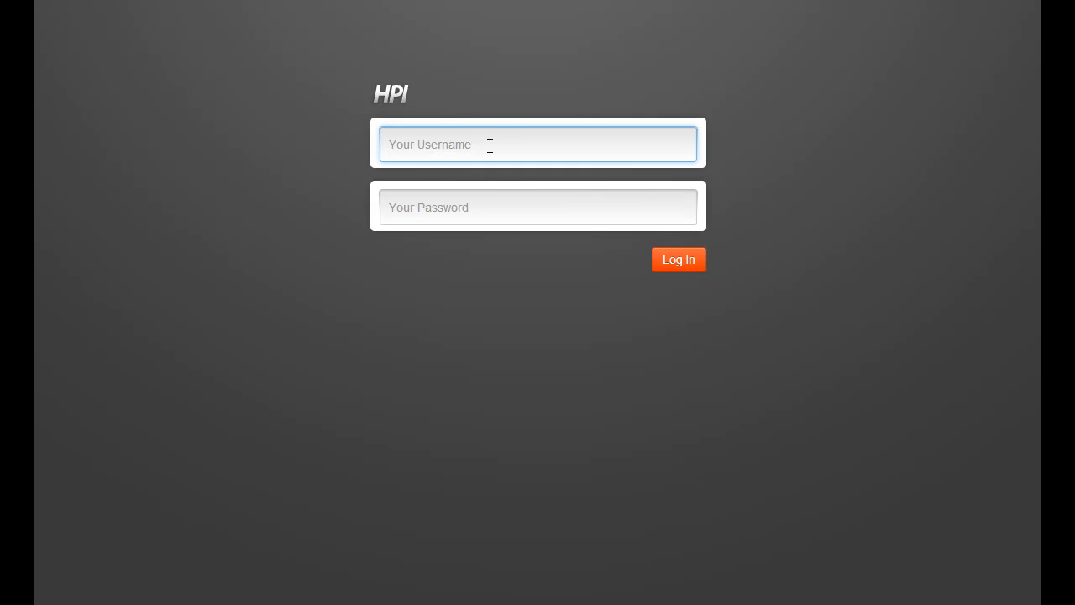
# Step: Sign in to HPI with the supervisor's username and password
pyautogui.write('jsupervisor')
pyautogui.press('Tab')
pyautogui.write('p')
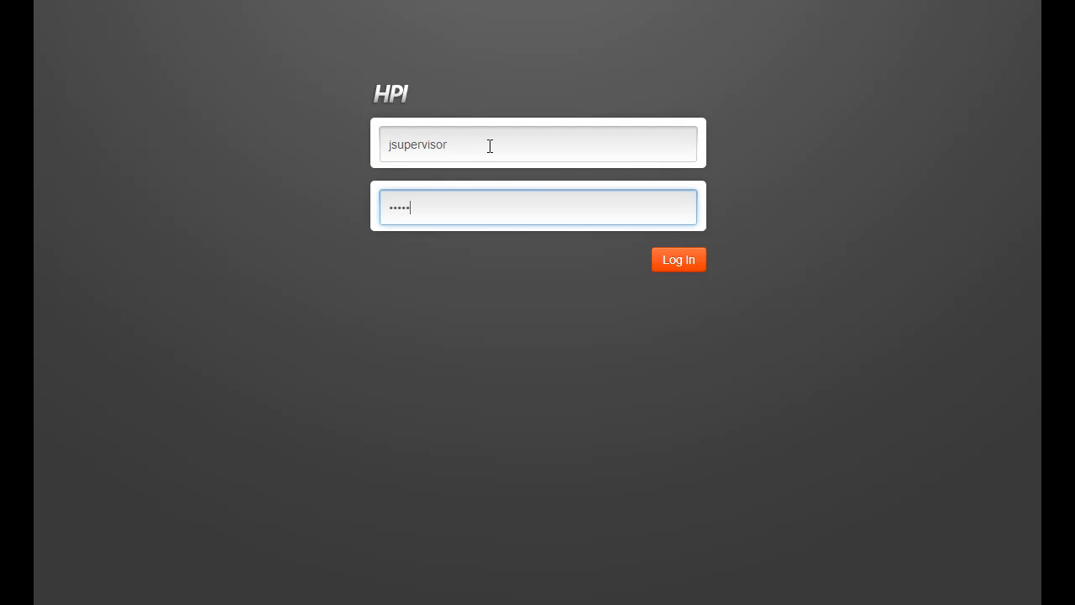
pyautogui.click(670, 258)
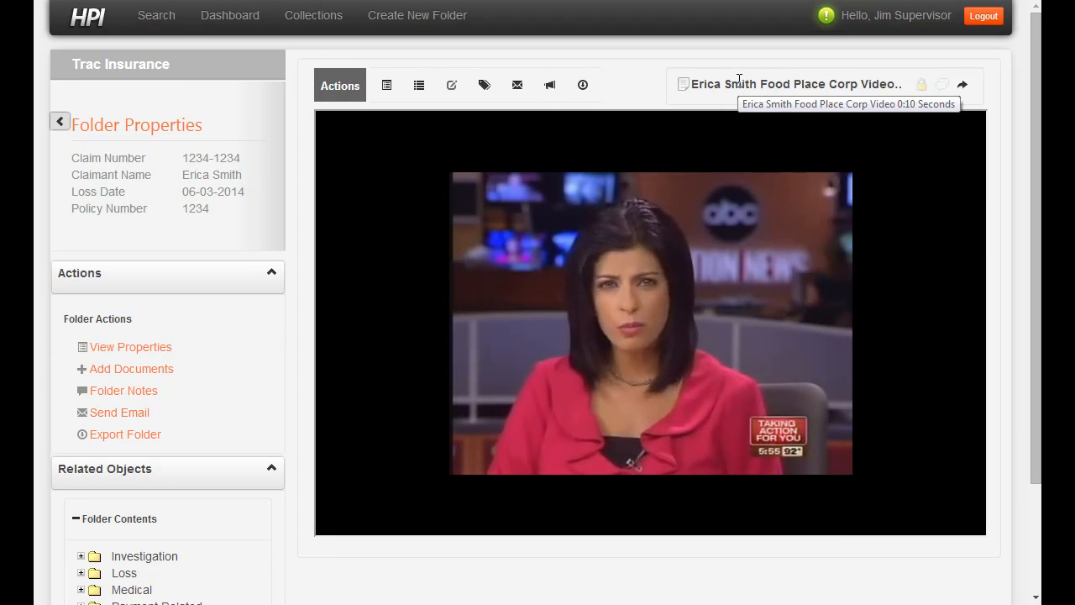
# Step: Skip the Food Place Corp video ahead to the store surveillance footage and pause it at 0:15
pyautogui.moveTo(567, 357)
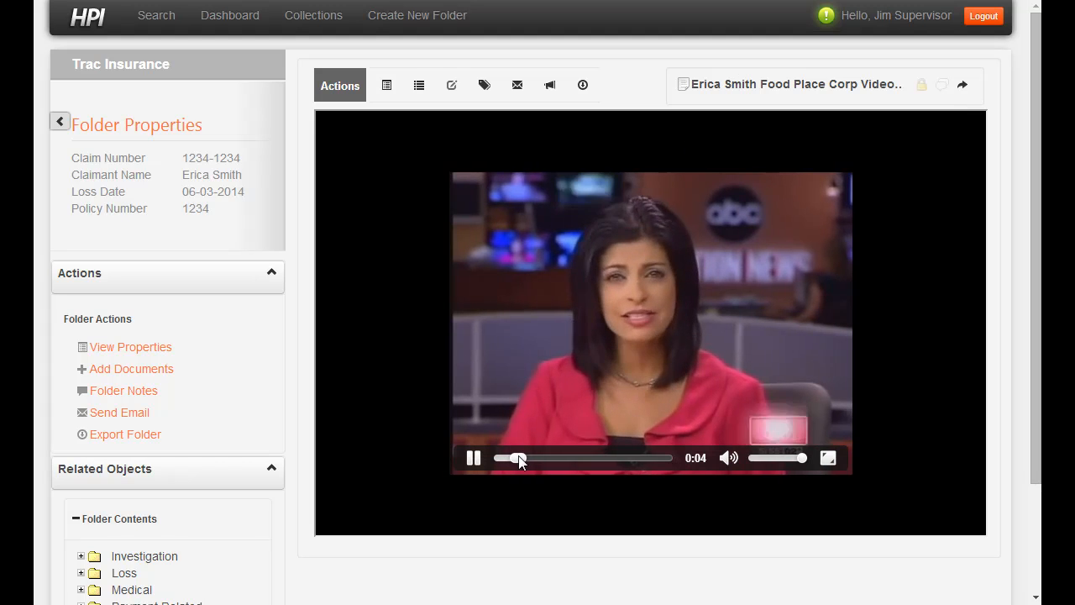
pyautogui.moveTo(519, 458); pyautogui.dragTo(537, 459)
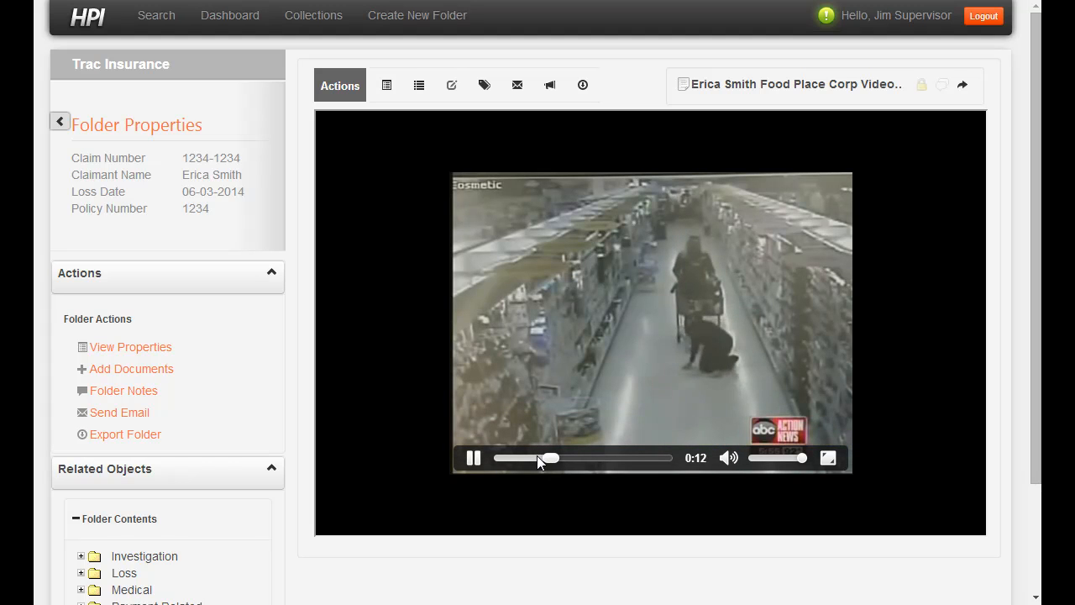
pyautogui.click(474, 458)
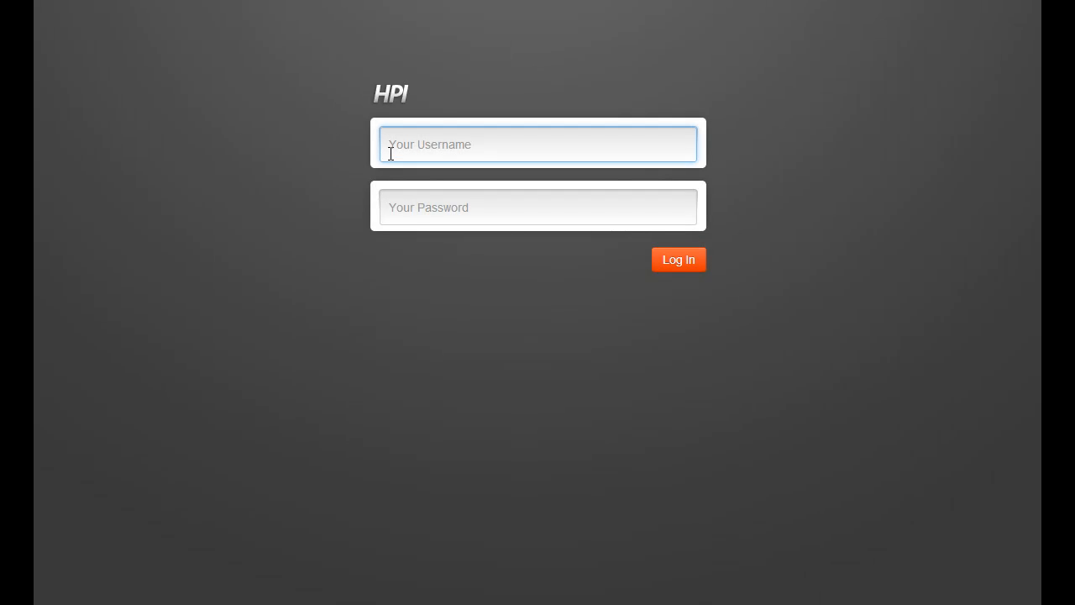
# Step: Sign back in to HPI with the adjuster's username and password
pyautogui.write('eadjuster')
pyautogui.press('Tab')
pyautogui.write('••')
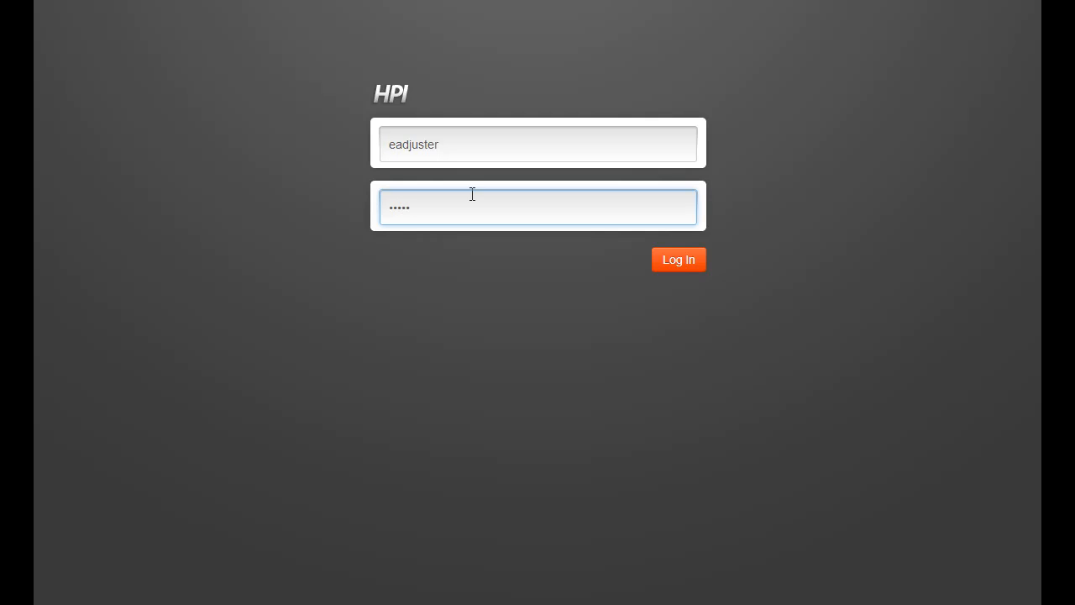
pyautogui.click(691, 259)
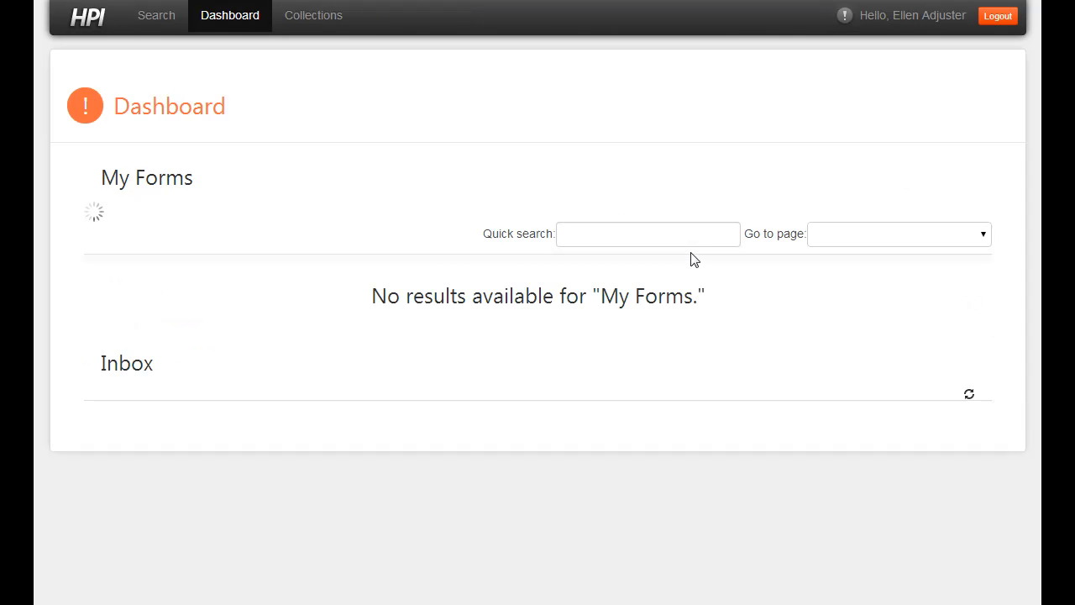
# Step: Search InsuranceDemo Claims by the claim number and open the matching claim folder
pyautogui.click(160, 22)
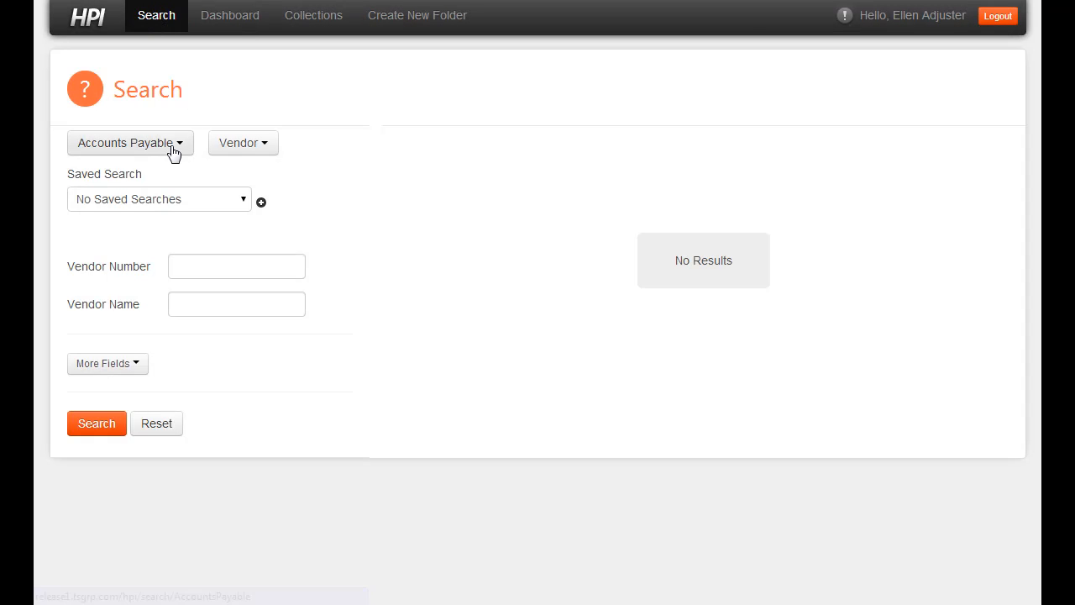
pyautogui.click(177, 149)
pyautogui.click(180, 283)
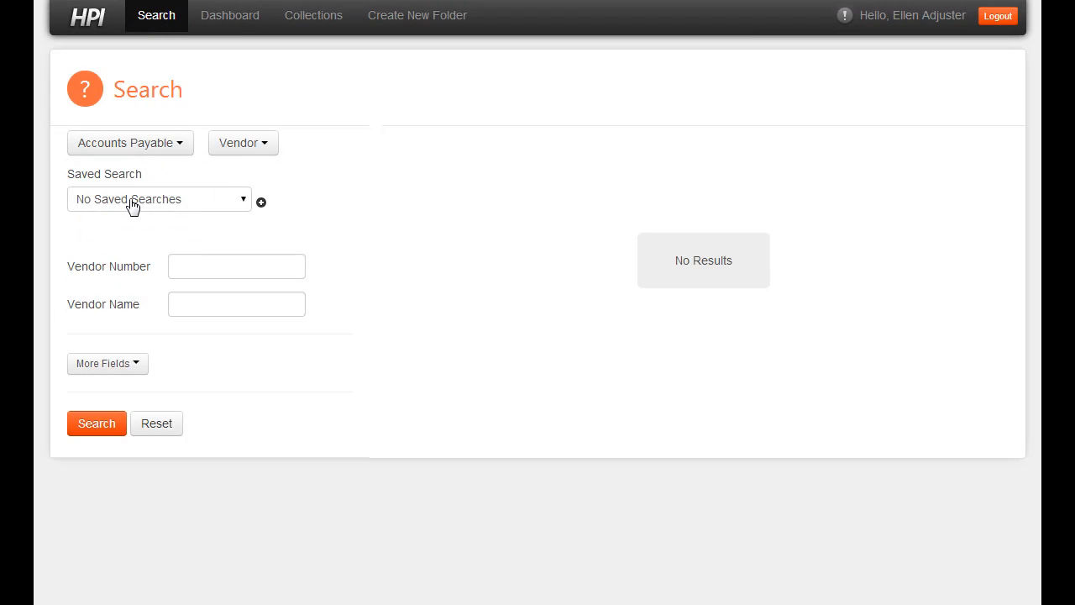
pyautogui.click(220, 146)
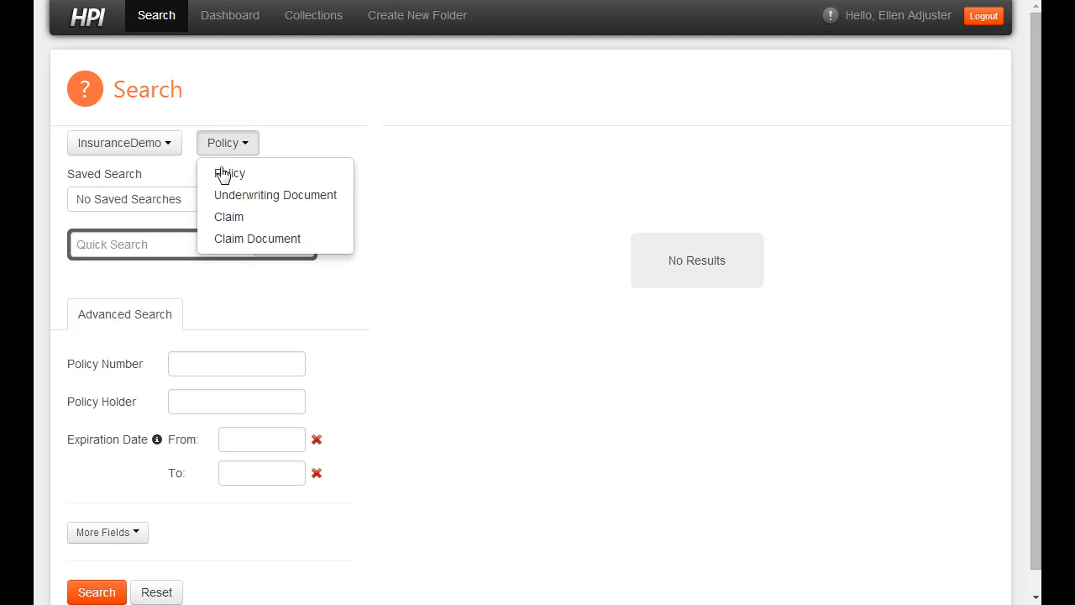
pyautogui.click(237, 220)
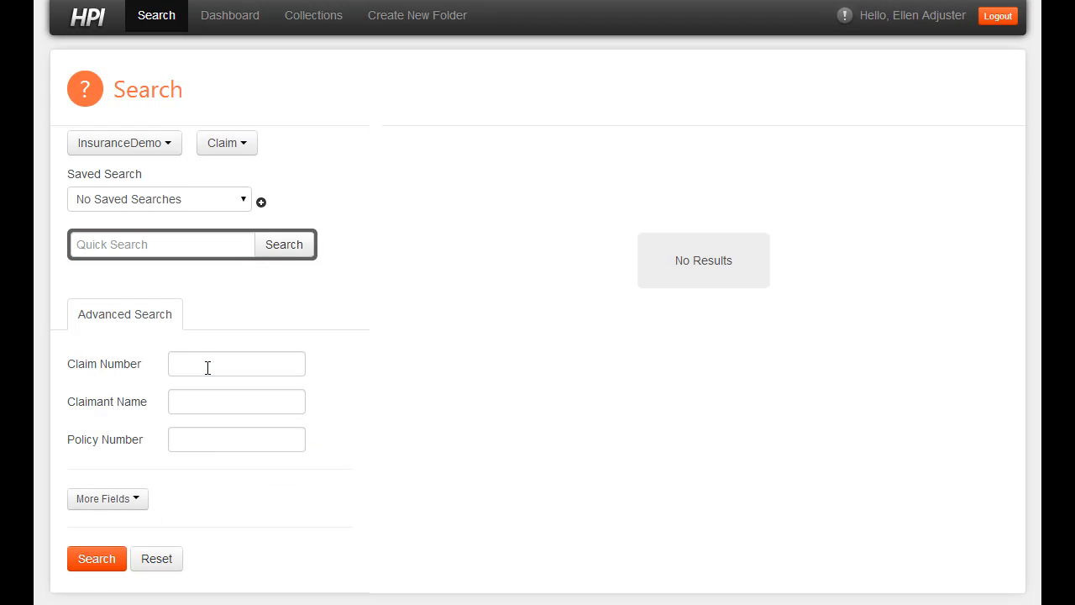
pyautogui.click(208, 367)
pyautogui.write('1234')
pyautogui.press('Return')
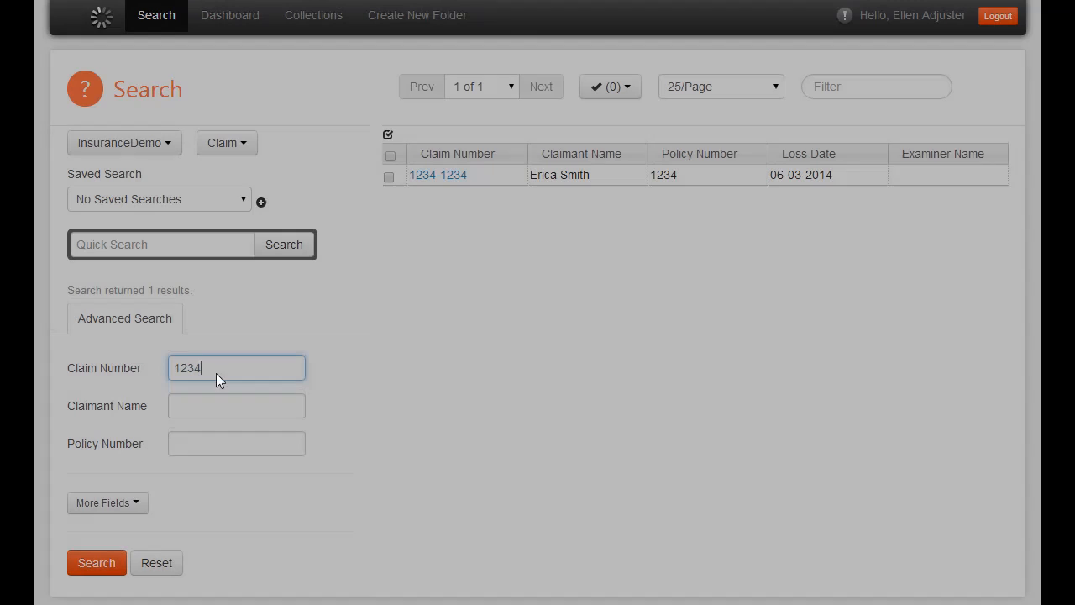
pyautogui.click(424, 176)
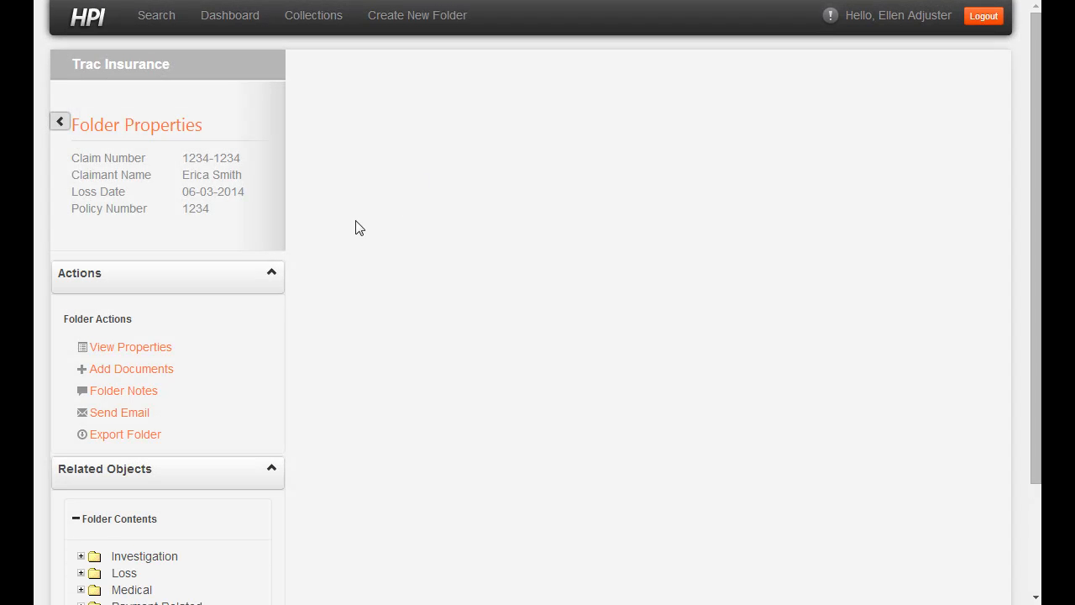
# Step: Start a new email to the claims contact's address with a subject naming the claimant's claim
pyautogui.click(119, 412)
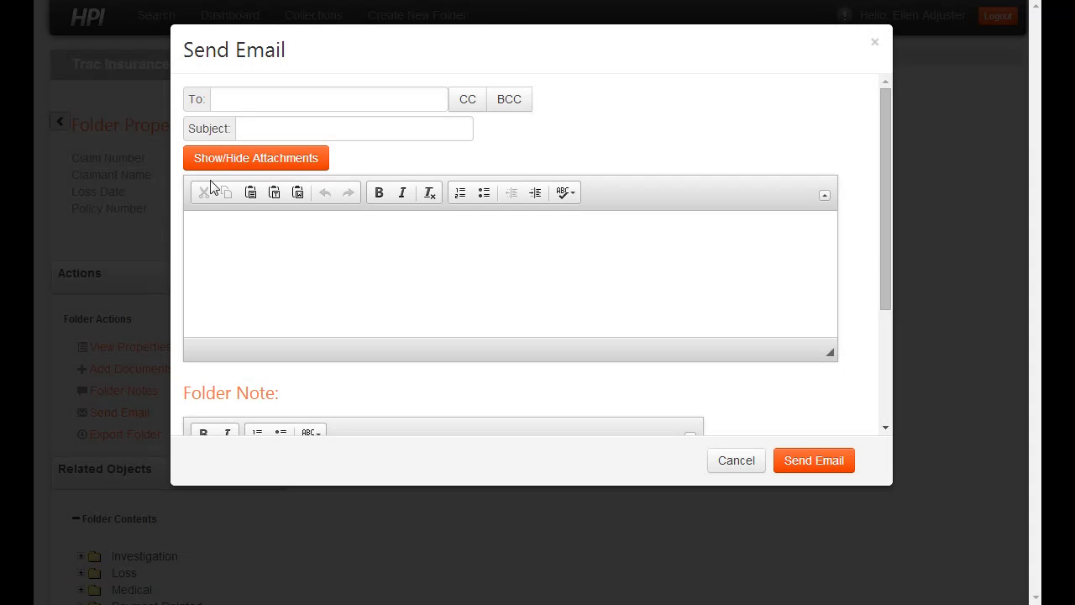
pyautogui.click(275, 95)
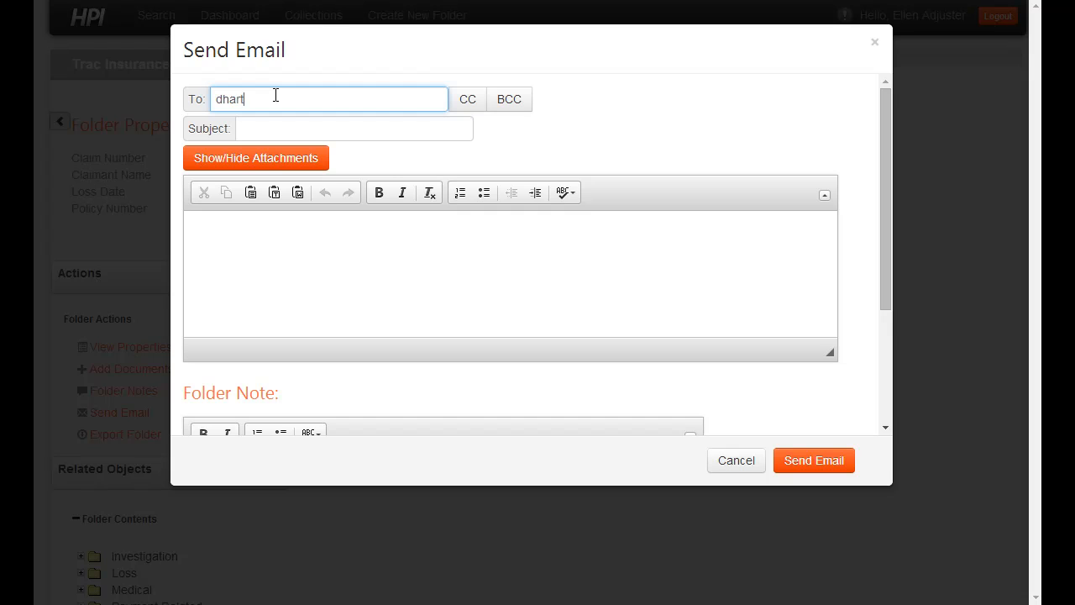
pyautogui.press('Tab')
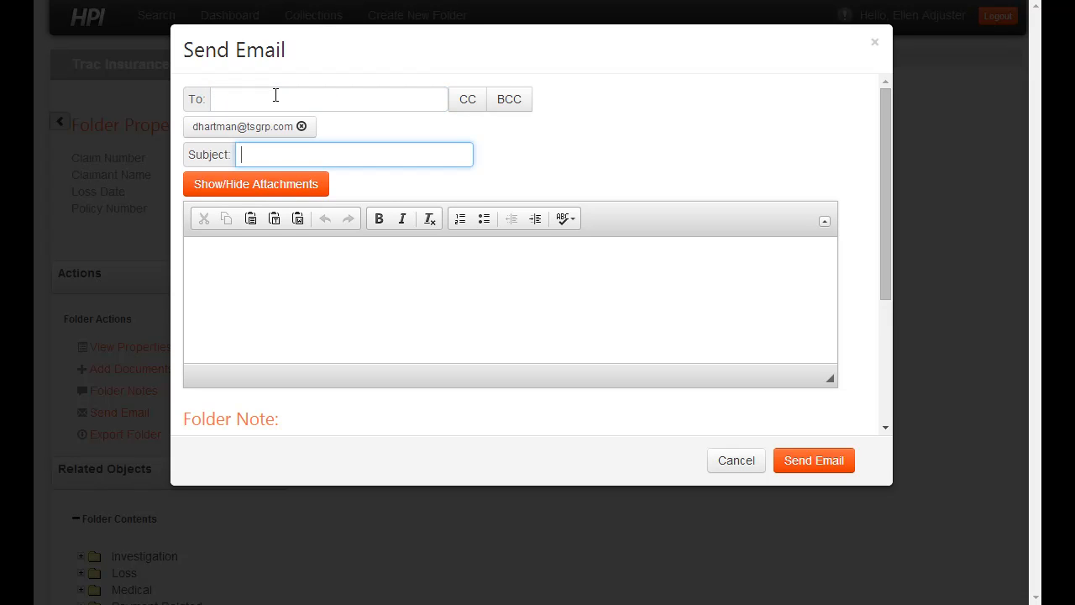
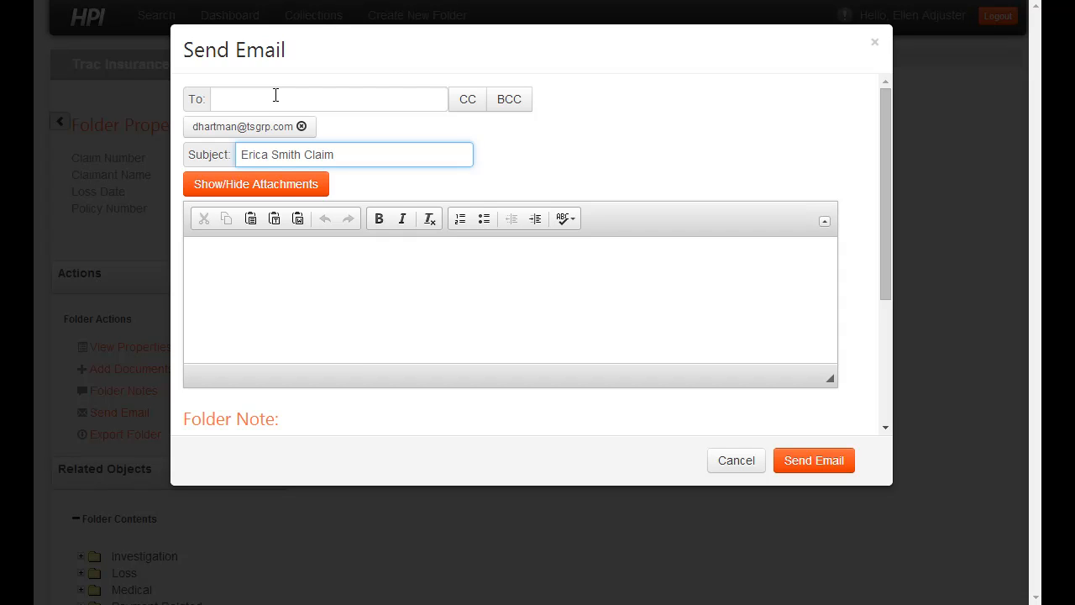
# Step: Write a greeting and a message saying the claimant's claim appears fraudulent, then send it
pyautogui.click(291, 264)
pyautogui.write('Hi')
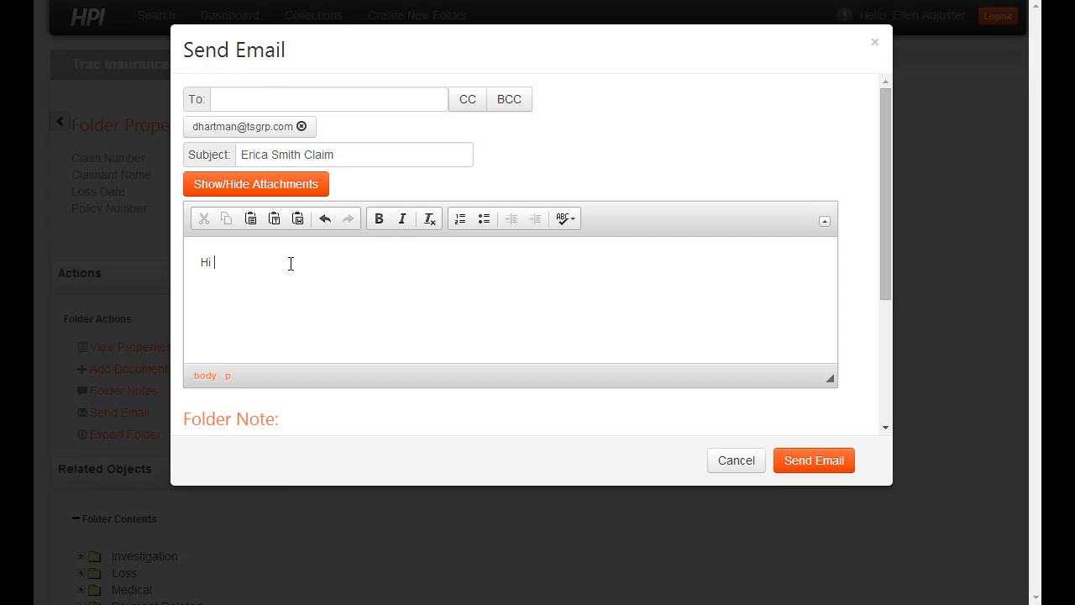
pyautogui.write(' Larry,')
pyautogui.press('Return')
pyautogui.write("It appears Erica's claim is ")
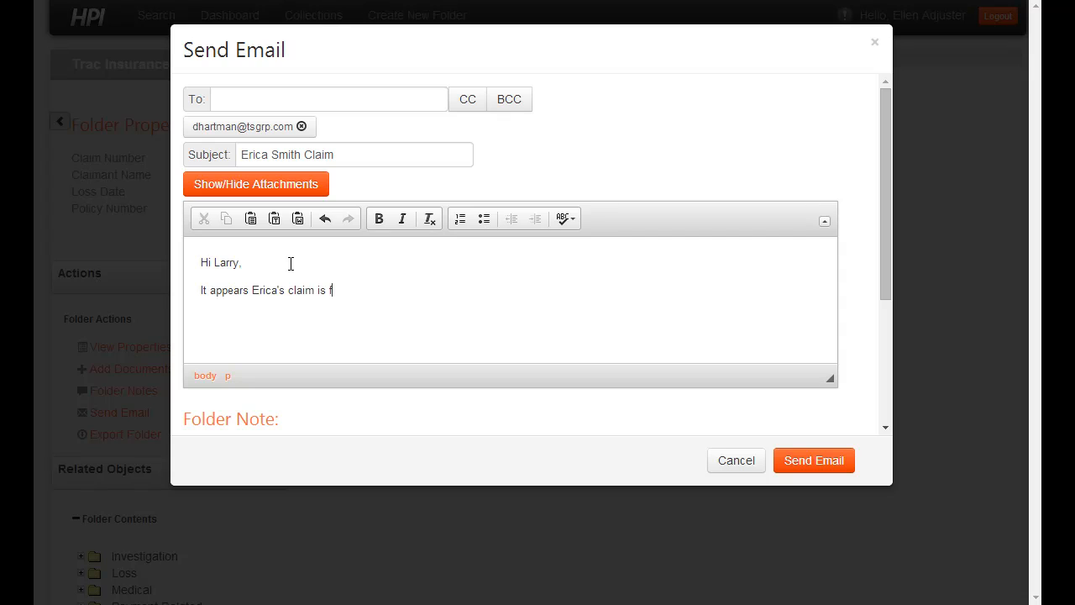
pyautogui.write('fraudulent. She clearly')
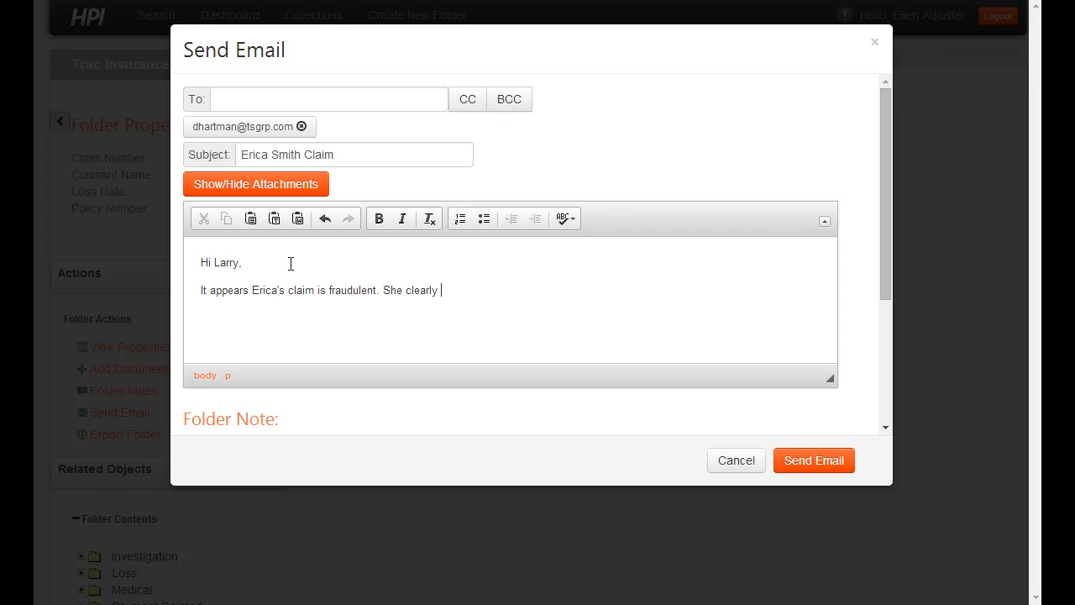
pyautogui.write(' does not fall down and hurt herself.')
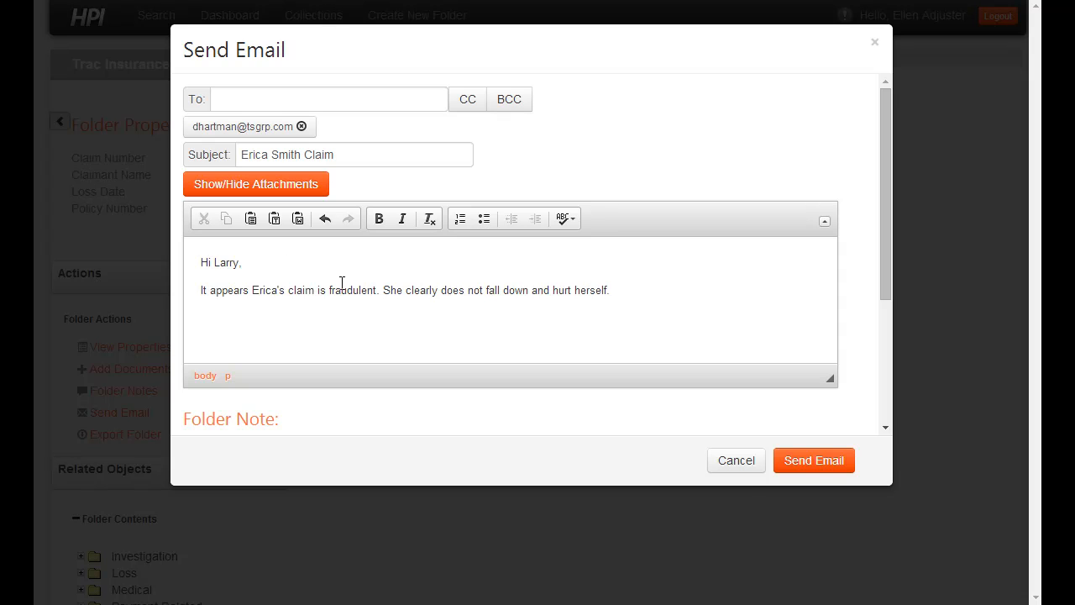
pyautogui.click(813, 462)
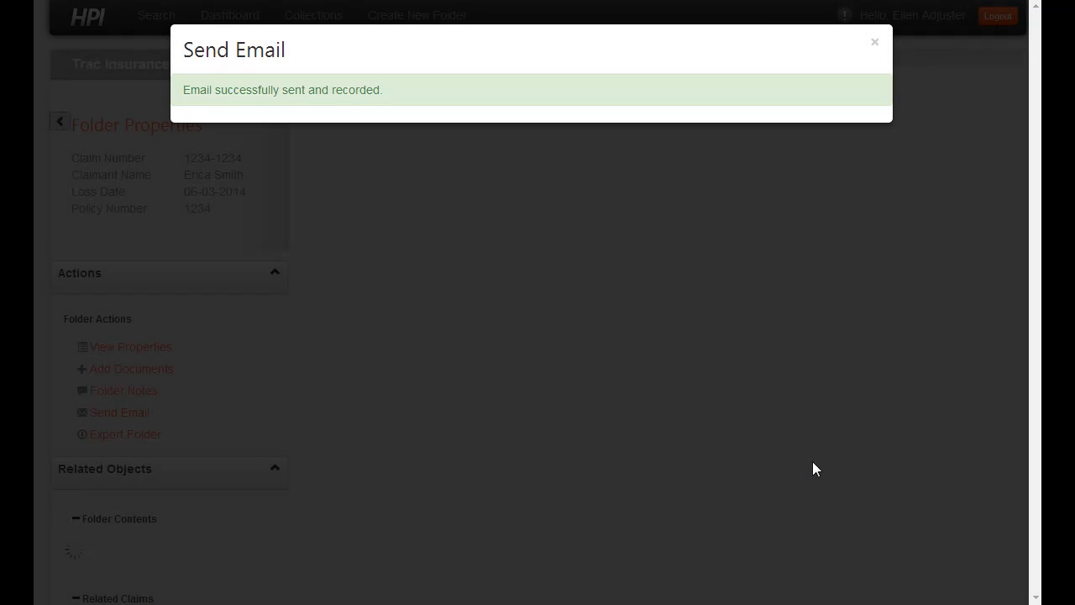
# Step: View the sent fraud email from its Folder Notes entry, then bring up Add Documents
pyautogui.click(877, 44)
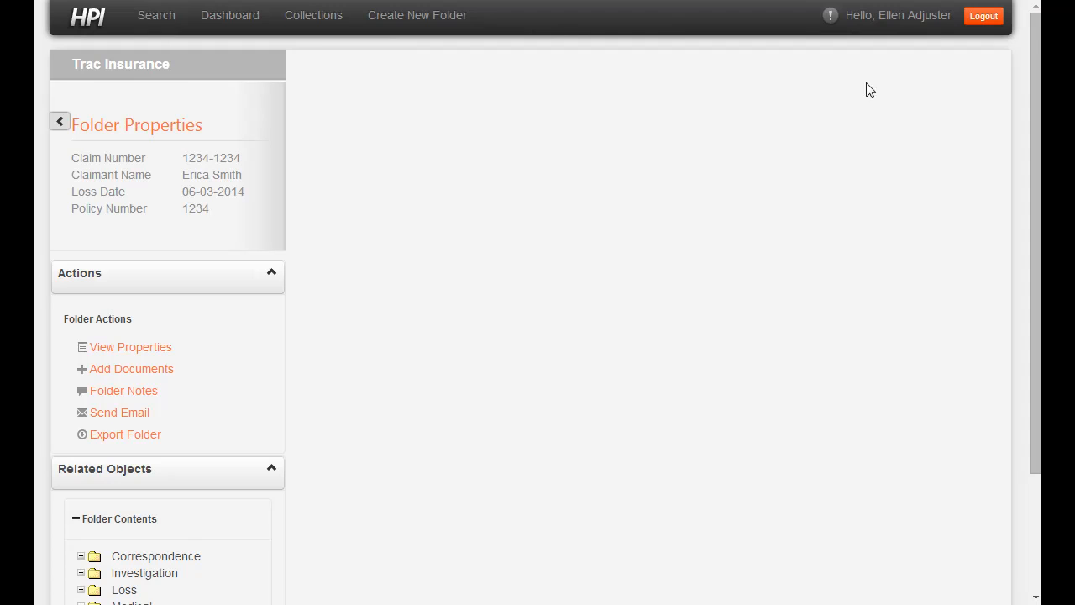
pyautogui.click(152, 394)
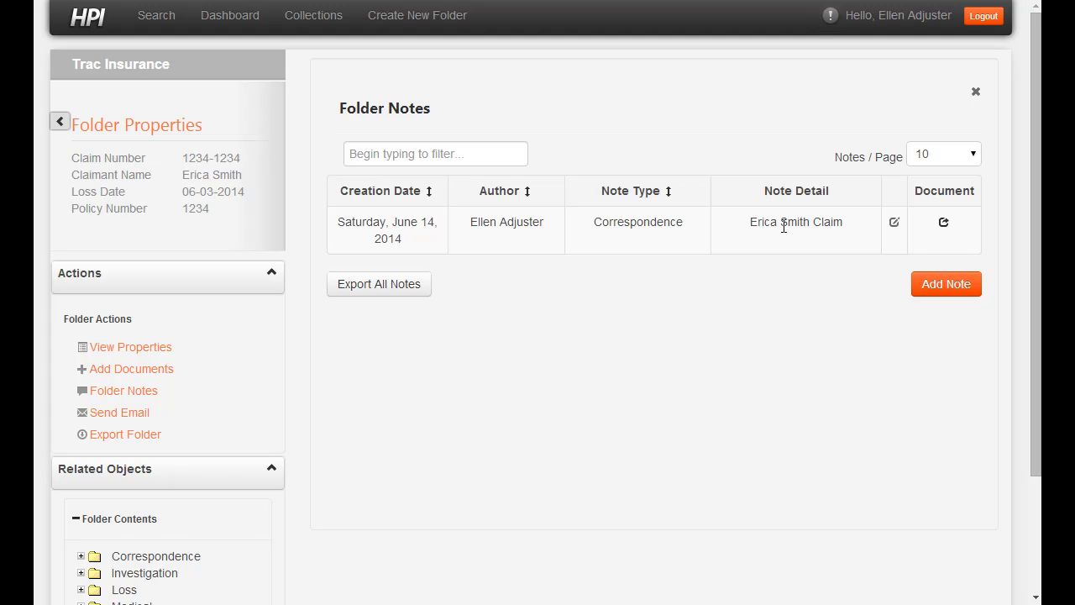
pyautogui.click(943, 223)
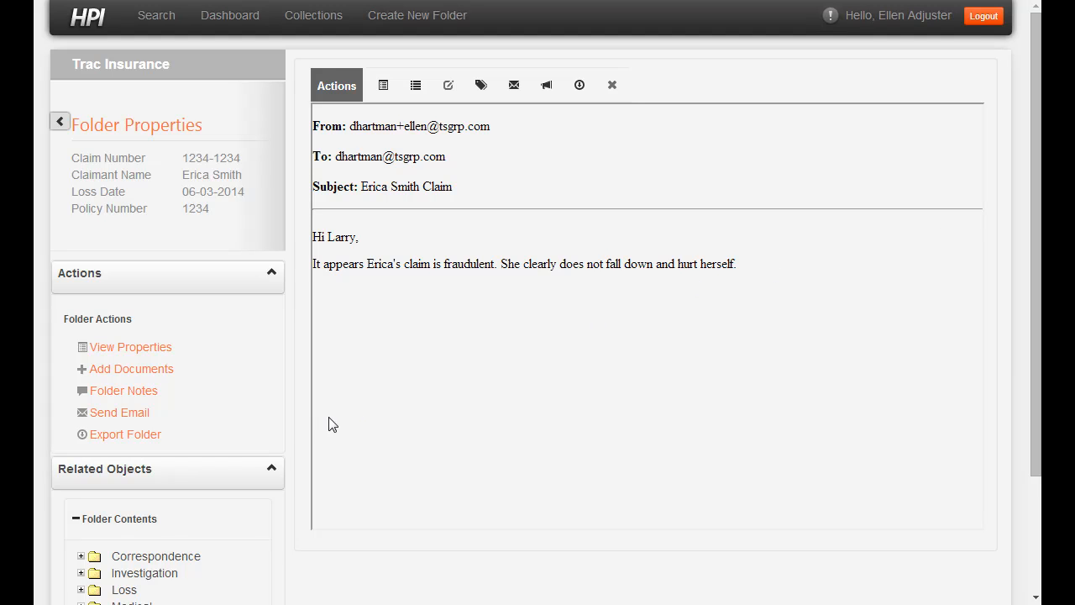
pyautogui.click(114, 370)
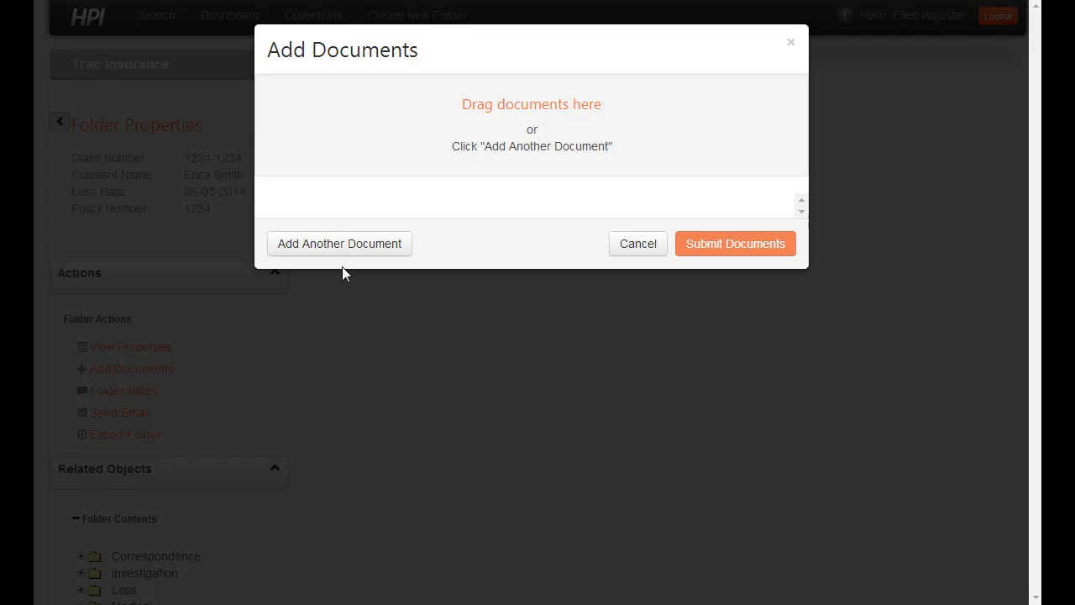
# Step: Add a new document entry and scan the paper subpoena into it
pyautogui.click(342, 243)
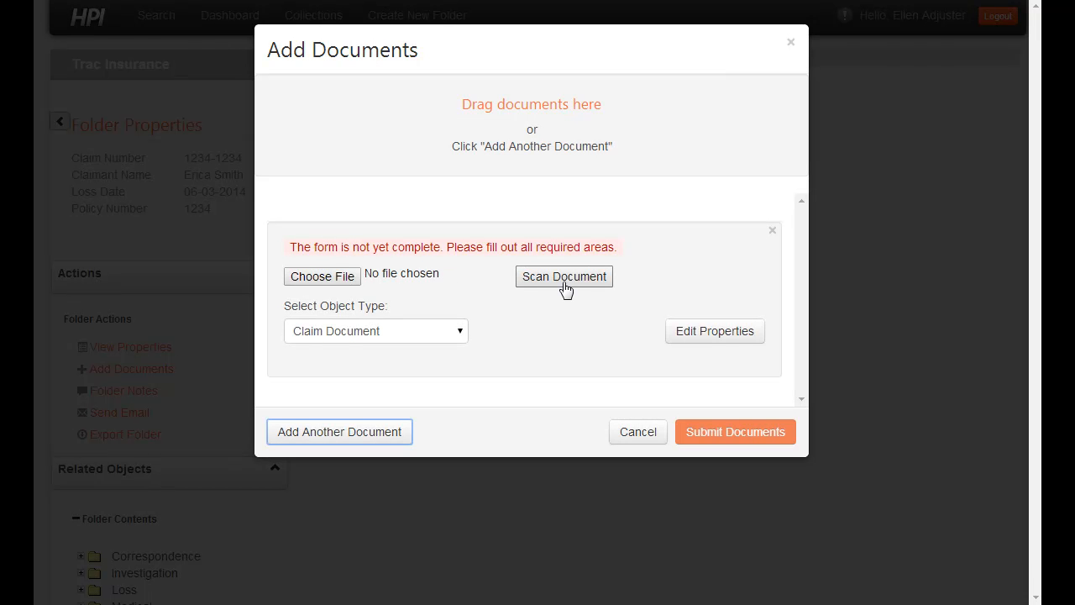
pyautogui.click(563, 281)
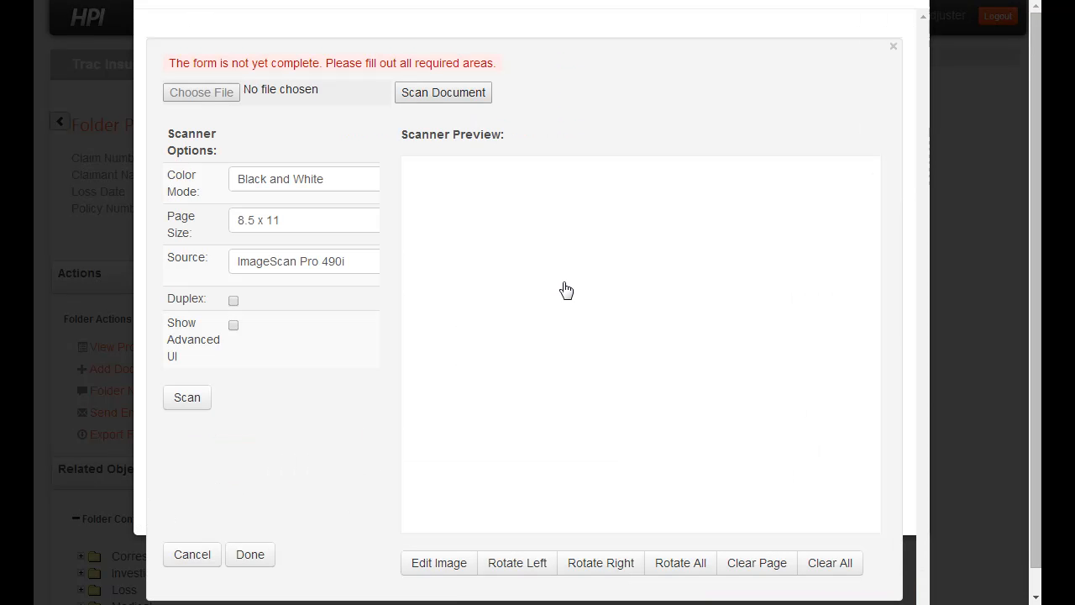
pyautogui.click(186, 408)
pyautogui.click(250, 555)
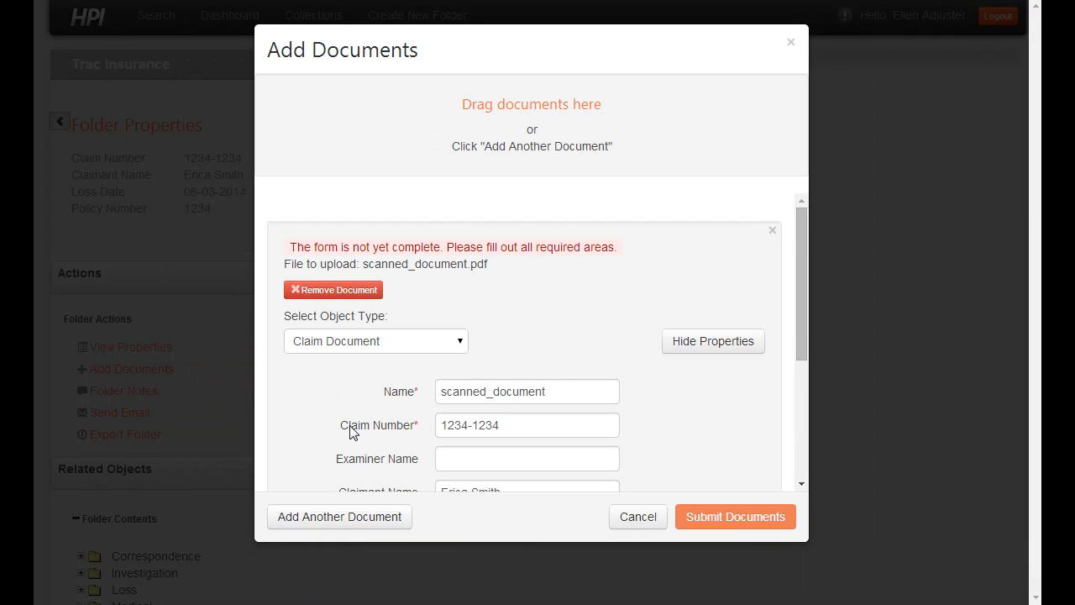
# Step: Name the scanned document as the lawyer's subpoena, tag it Legal, and submit it
pyautogui.doubleClick(496, 390)
pyautogui.write(':')
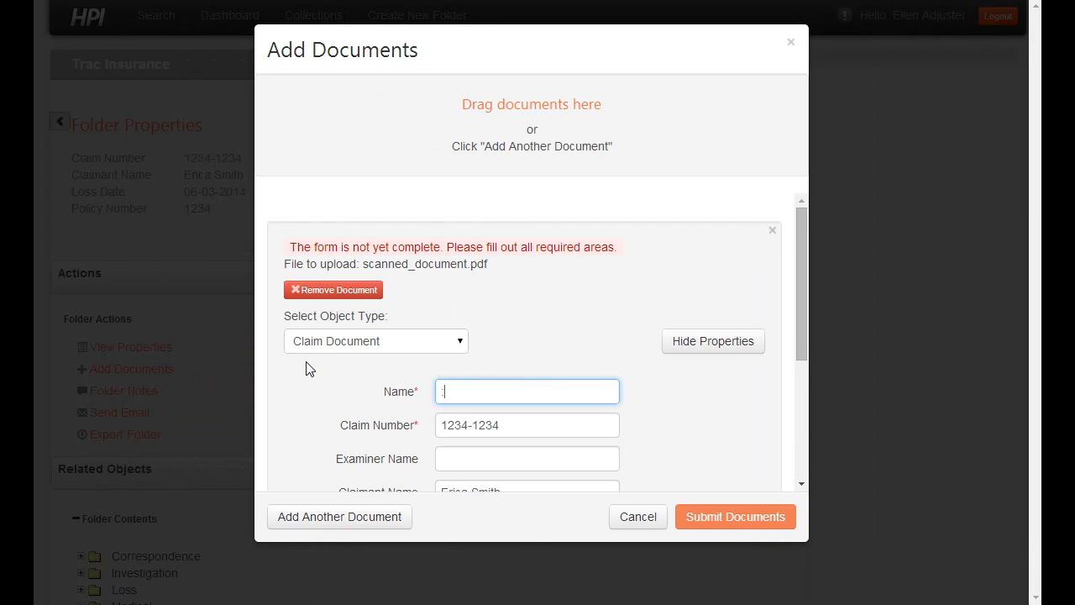
pyautogui.write('Larry Lawyer Subpoena')
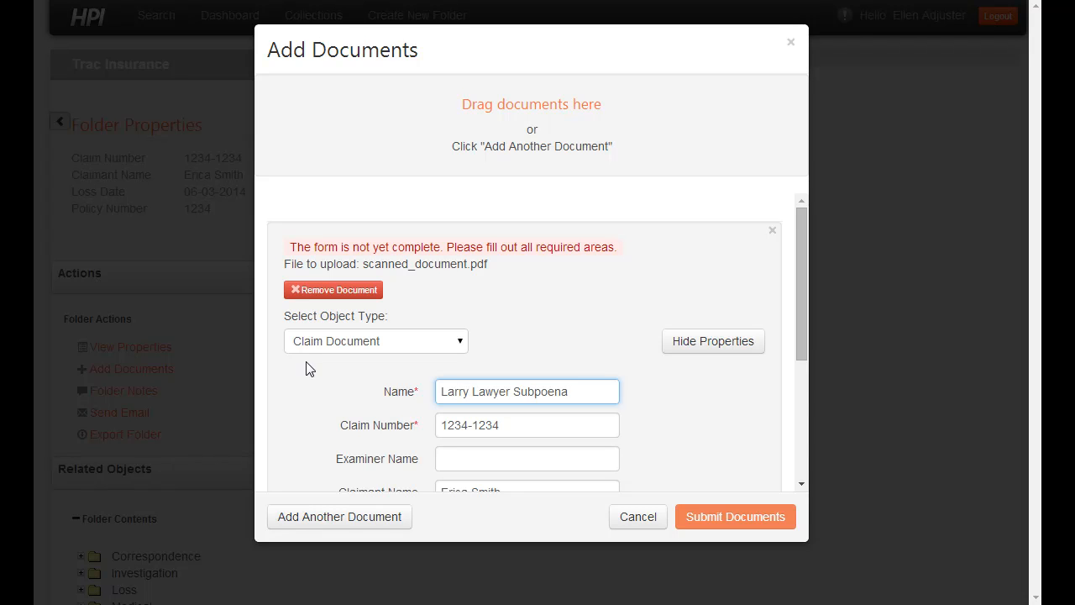
pyautogui.scroll(-3, 336, 370)
pyautogui.click(597, 435)
pyautogui.write('Legal')
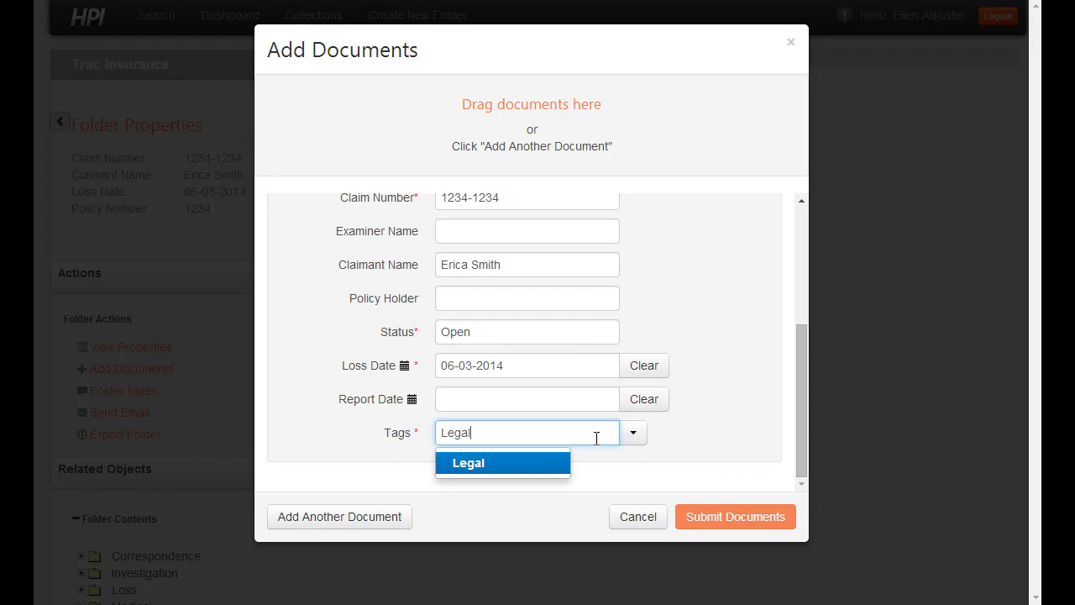
pyautogui.click(555, 463)
pyautogui.click(746, 515)
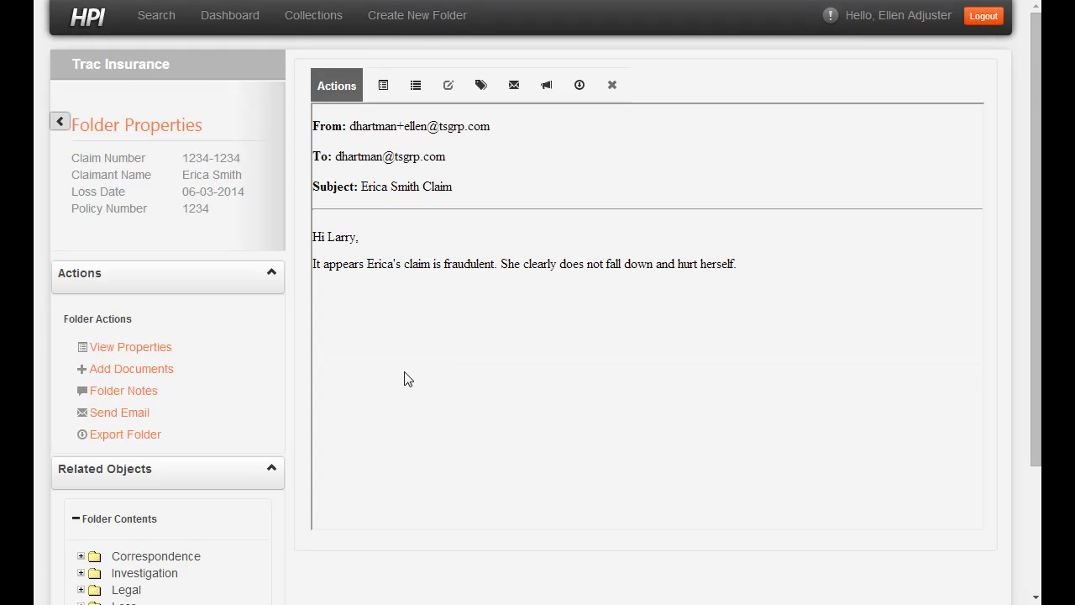
# Step: Expand the Legal folder and open the scanned subpoena in the viewer
pyautogui.scroll(-2, 252, 387)
pyautogui.click(80, 424)
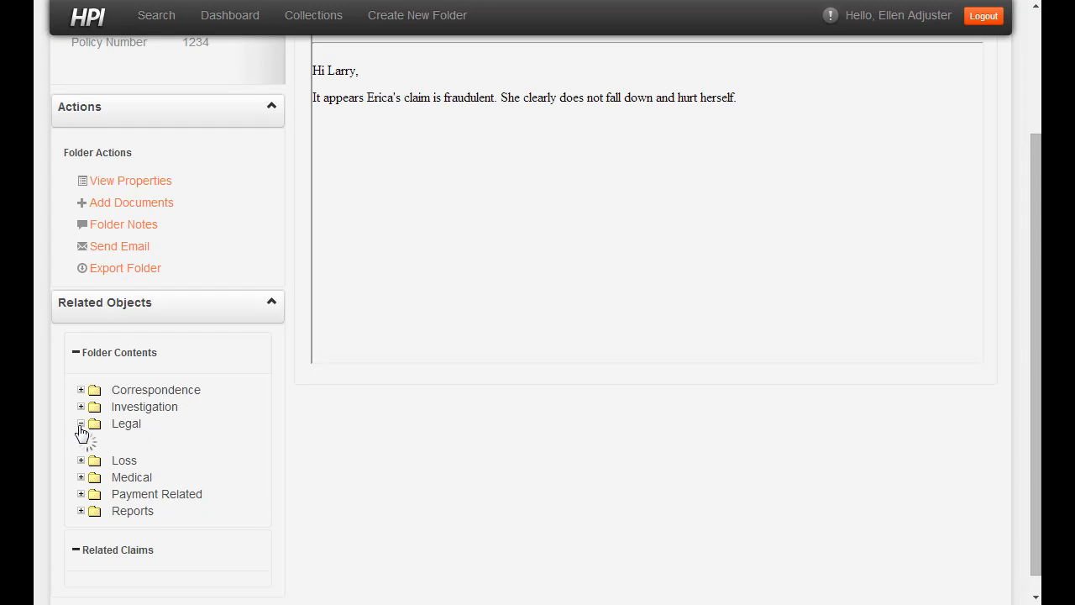
pyautogui.click(209, 441)
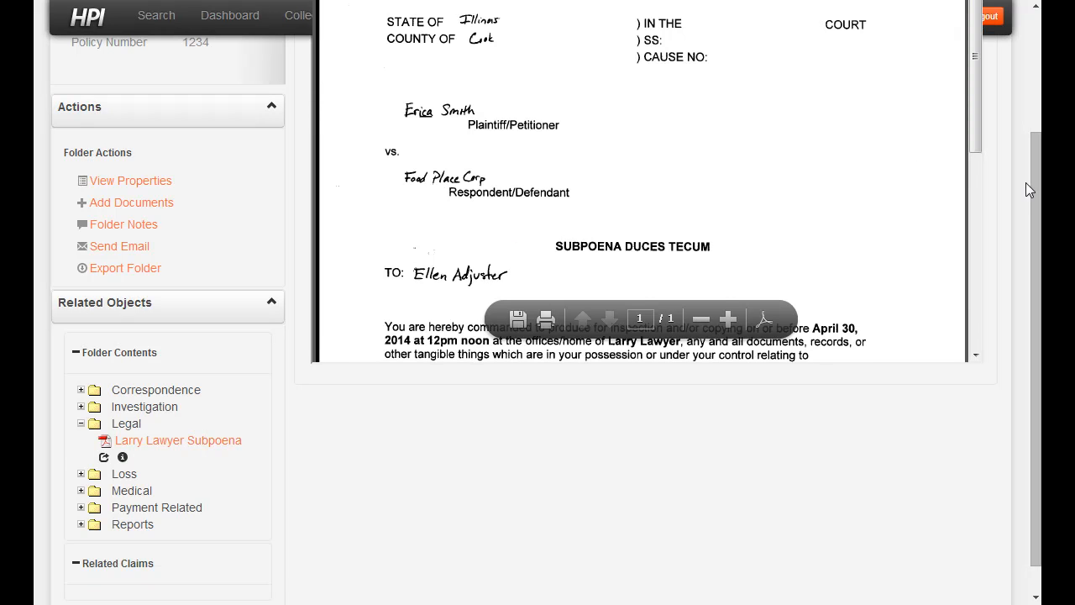
pyautogui.moveTo(1030, 189); pyautogui.dragTo(1033, 67)
pyautogui.moveTo(983, 158)
pyautogui.mouseDown()
pyautogui.moveTo(981, 241)
pyautogui.moveTo(978, 156)
pyautogui.mouseUp()
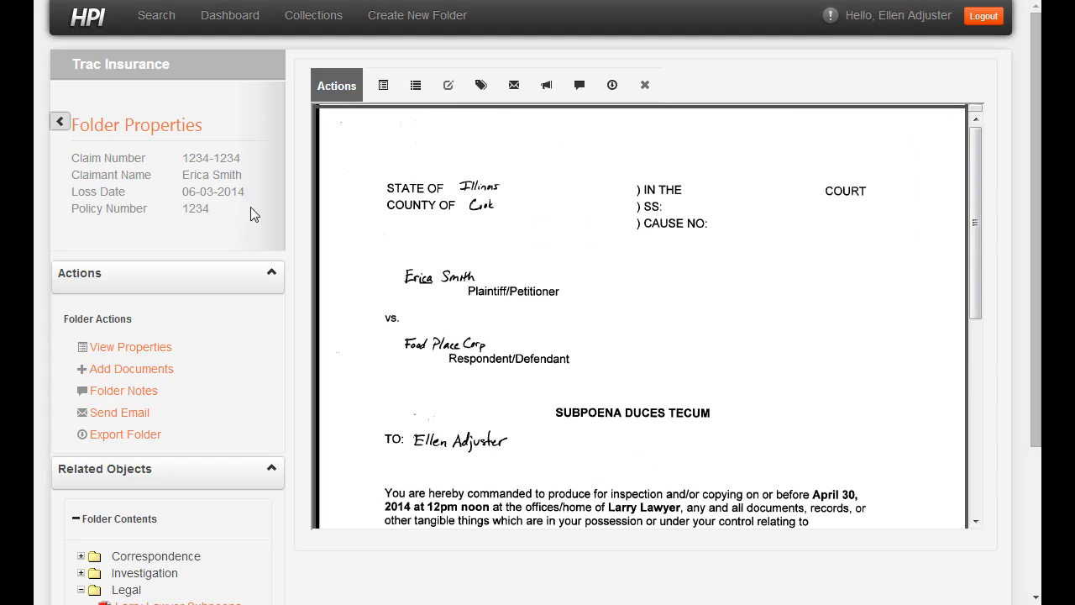
# Step: Start a new email to the suggested claims contact with a subject about the requested files
pyautogui.click(132, 413)
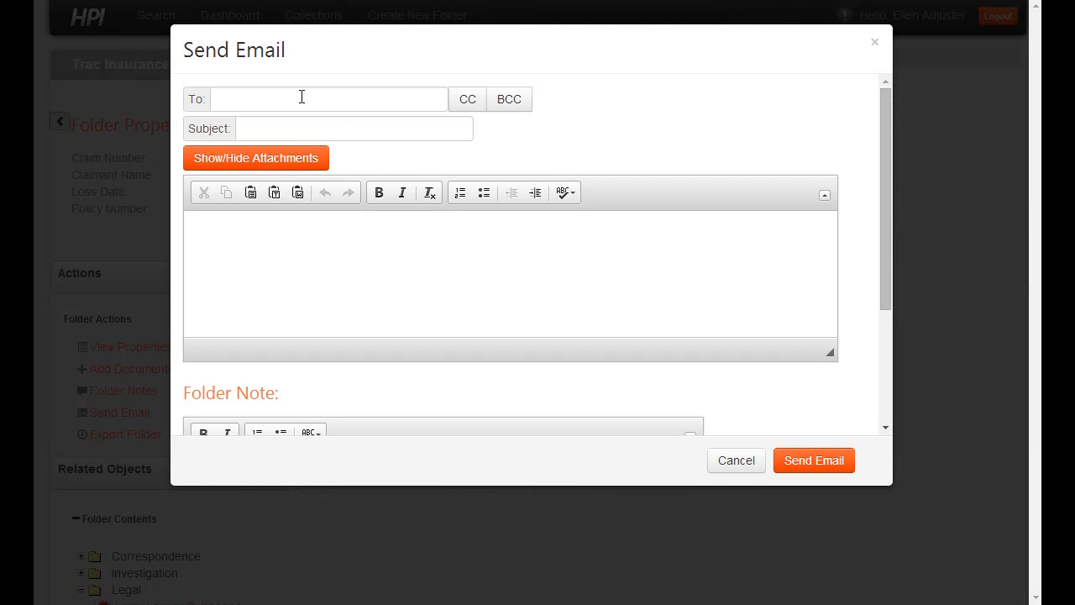
pyautogui.click(301, 97)
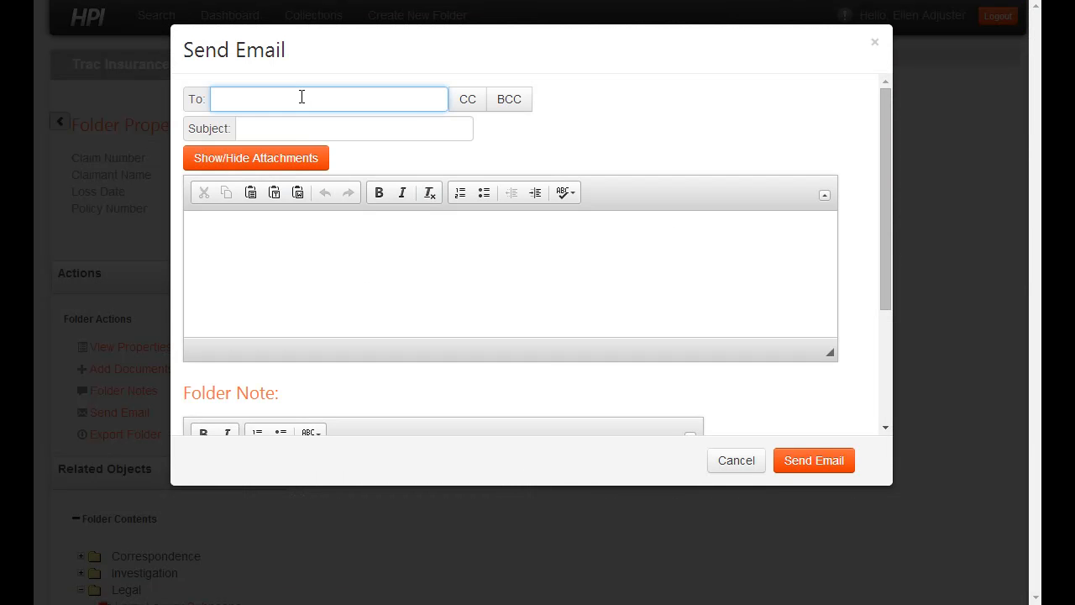
pyautogui.write('dhartm')
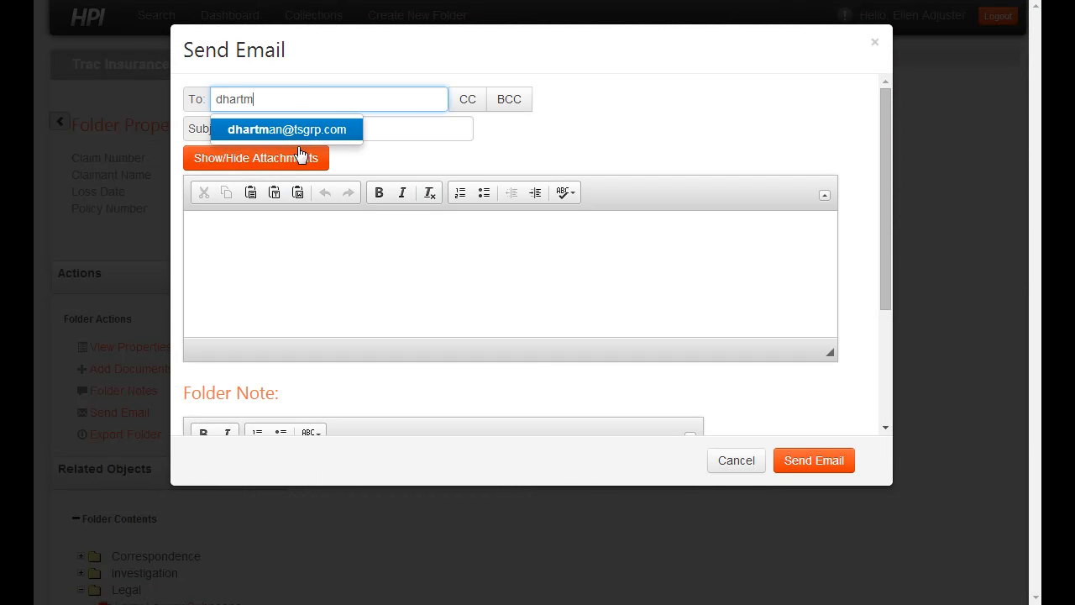
pyautogui.click(301, 130)
pyautogui.click(302, 156)
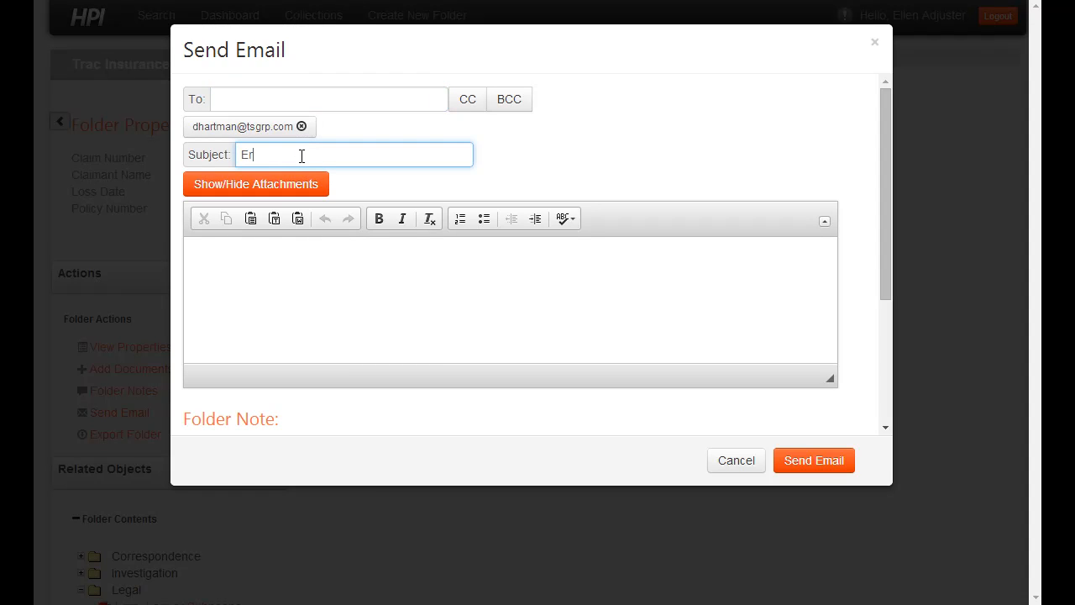
pyautogui.write('quested Files')
# Step: Attach the First Report of Injury, the Doctor's Note and the 10-second claimant video
pyautogui.click(291, 186)
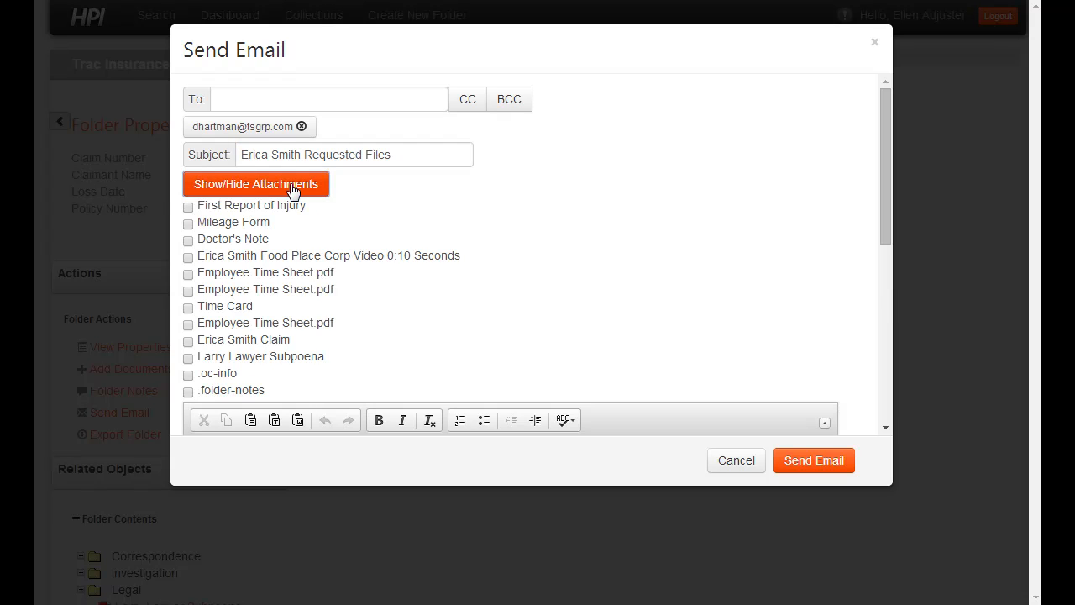
pyautogui.click(188, 208)
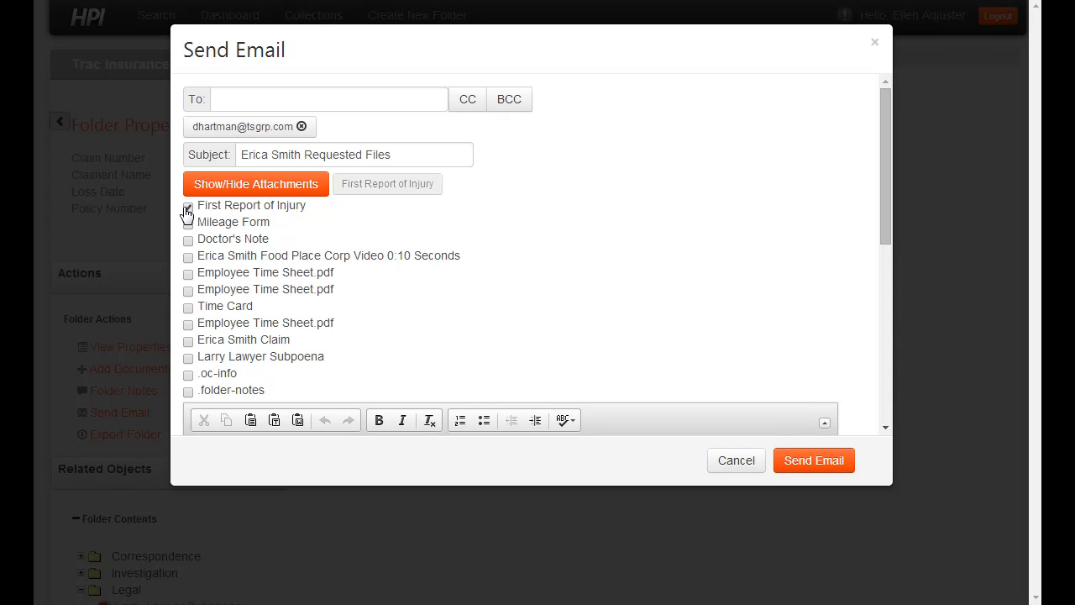
pyautogui.click(188, 240)
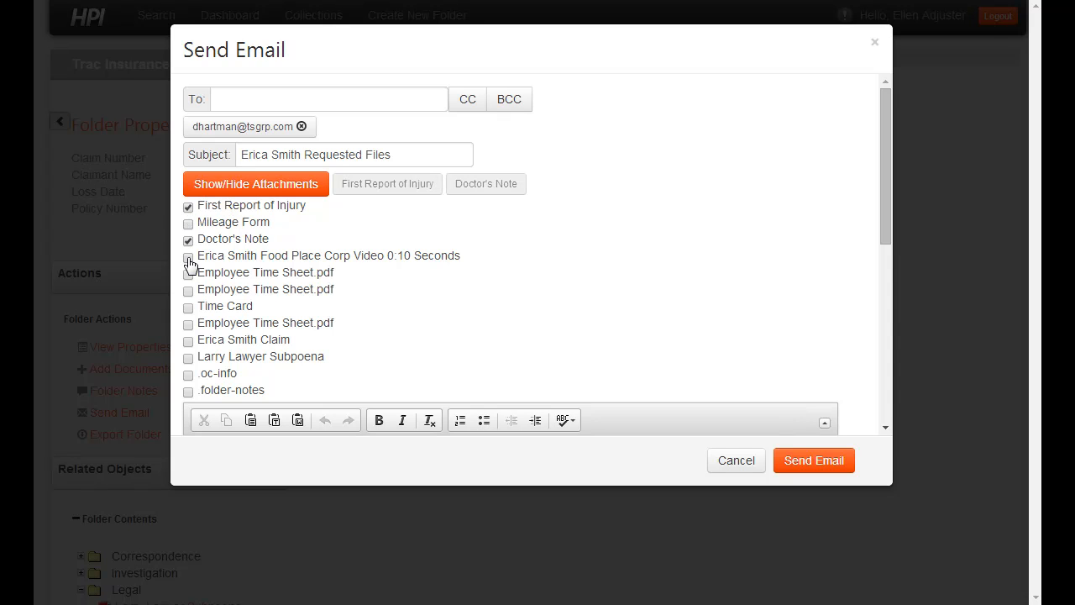
pyautogui.click(189, 258)
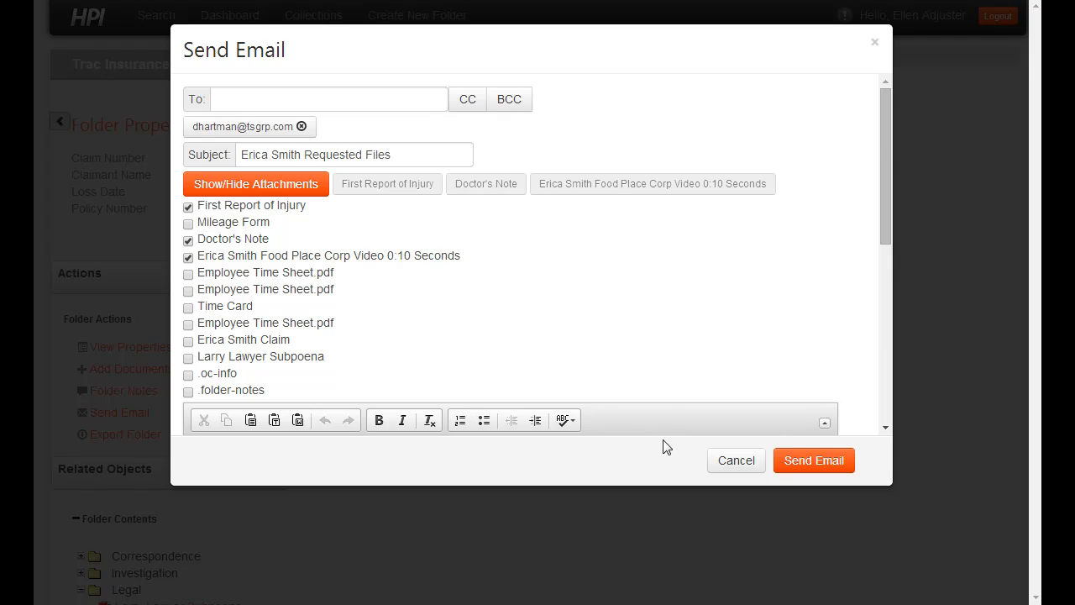
pyautogui.scroll(-10, 669, 341)
pyautogui.scroll(2, 470, 210)
# Step: Write a greeting and 'Please see the attached requested files.' as the body, then send it
pyautogui.click(430, 196)
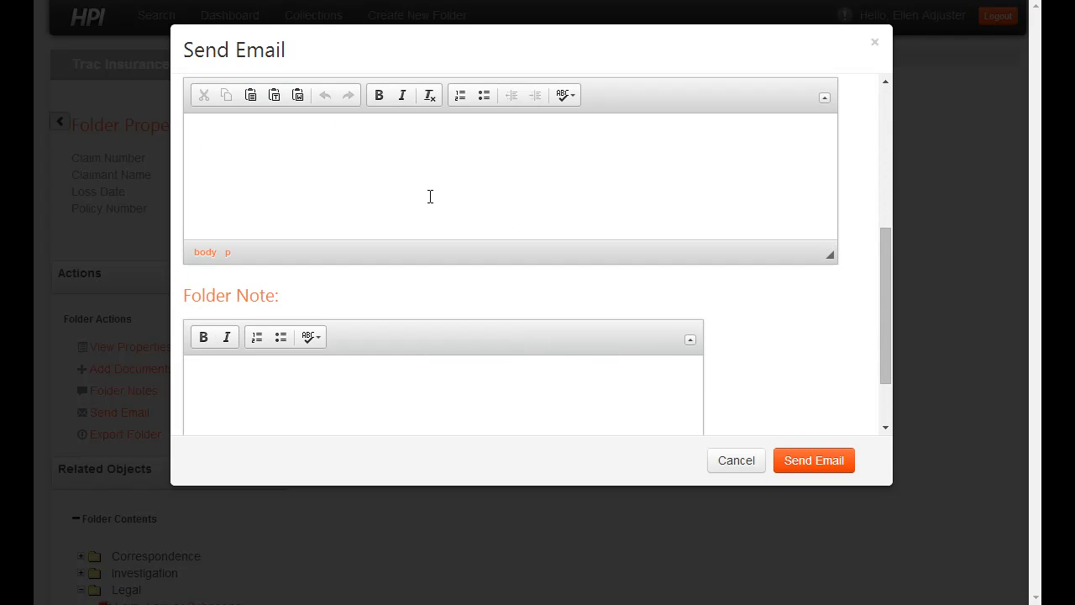
pyautogui.write('Hi Larry,')
pyautogui.press('Return')
pyautogui.write('Please see the attached requested files.')
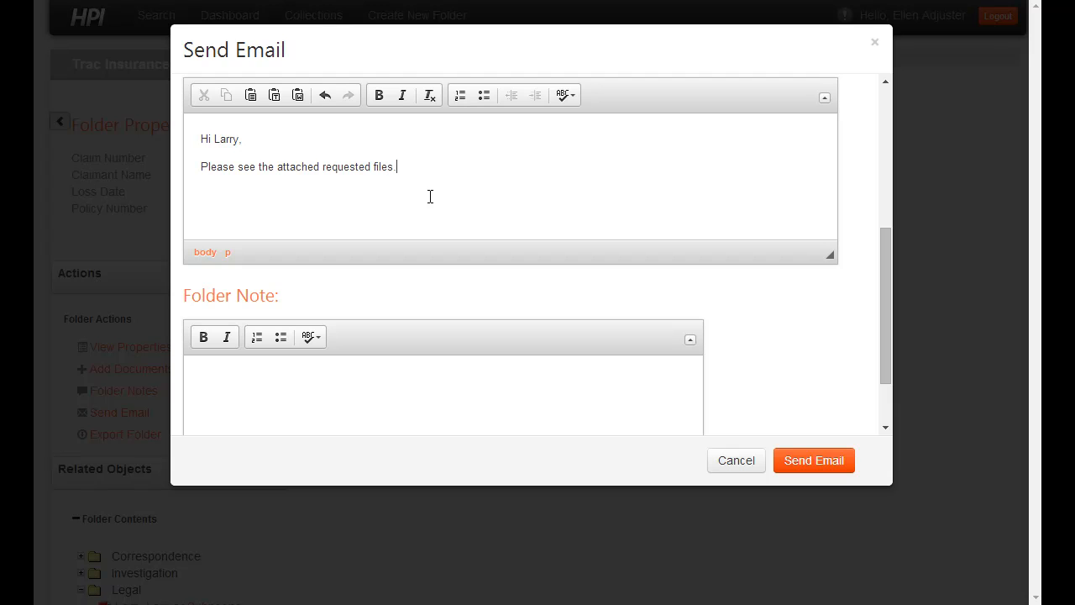
pyautogui.click(820, 462)
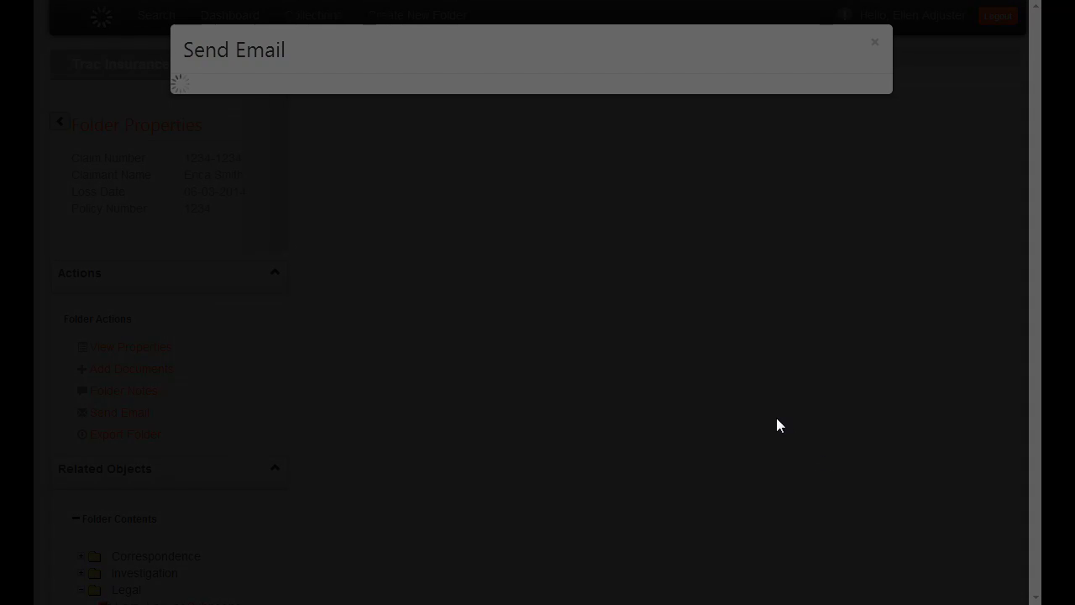